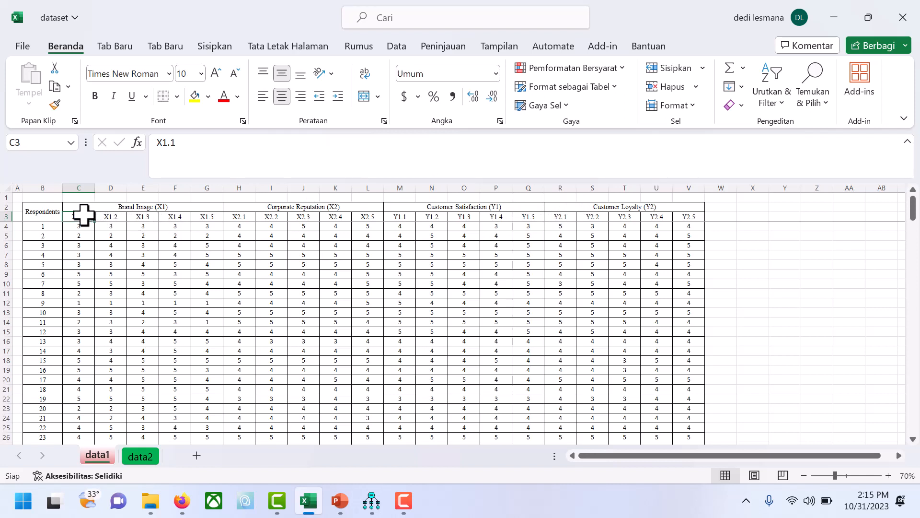
# - Copy the data1 values with their headers, from X1.1 through Y2.5 down to respondent 200 (C3:V203)
pyautogui.moveTo(91, 214); pyautogui.dragTo(696, 290)
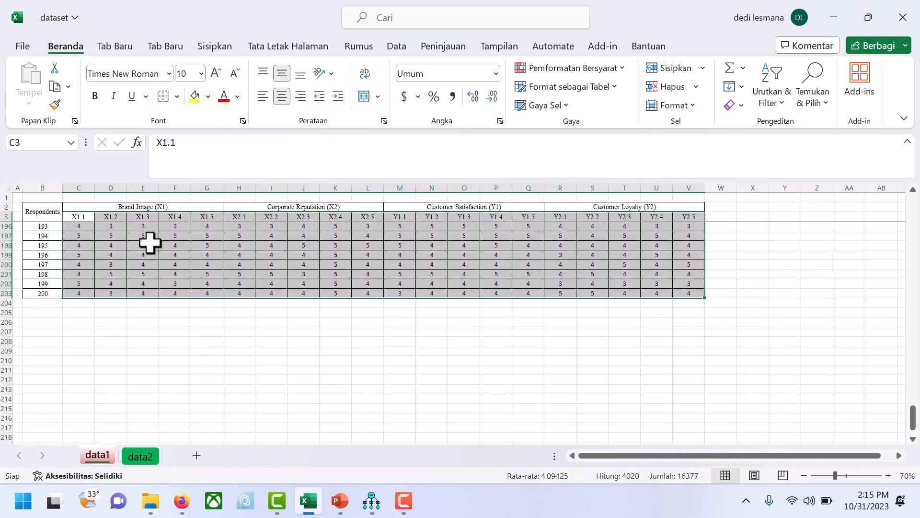
pyautogui.click(55, 88)
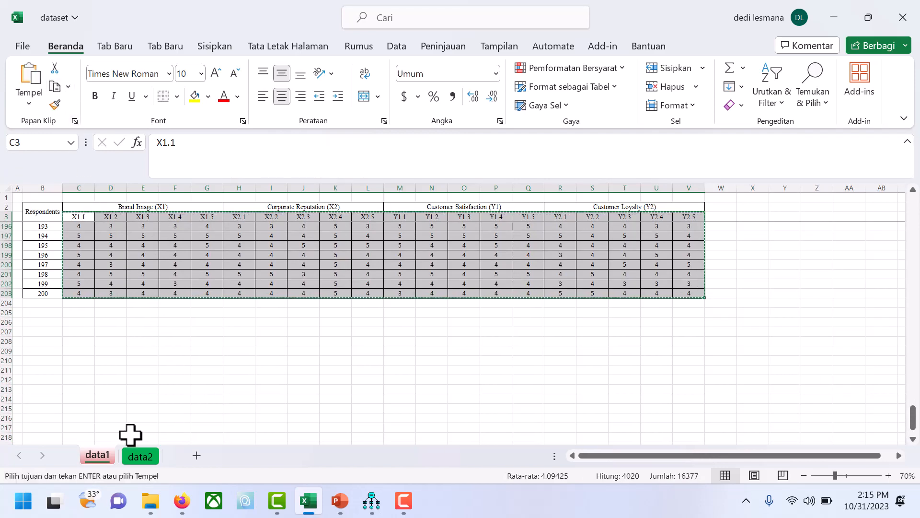
# - Start IBM SPSS Statistics, dismiss its welcome dialog and bring the empty data editor to the front
pyautogui.click(22, 502)
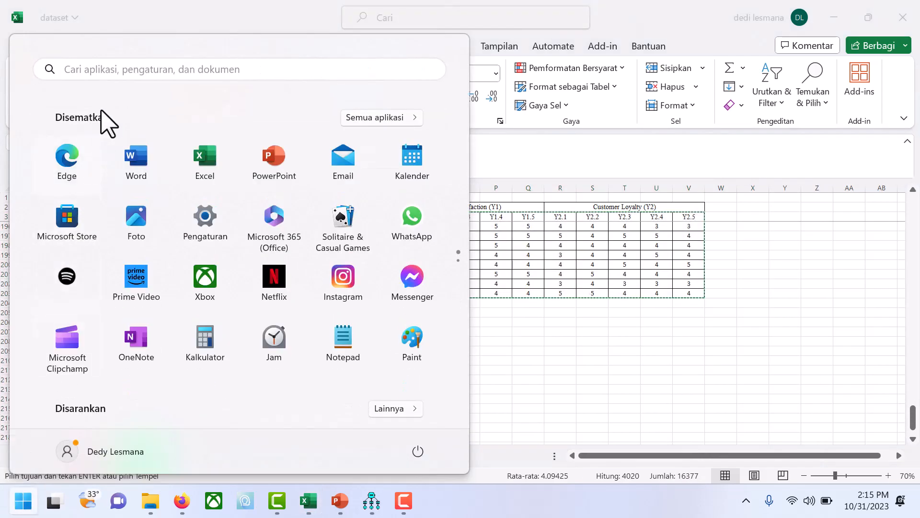
pyautogui.click(108, 69)
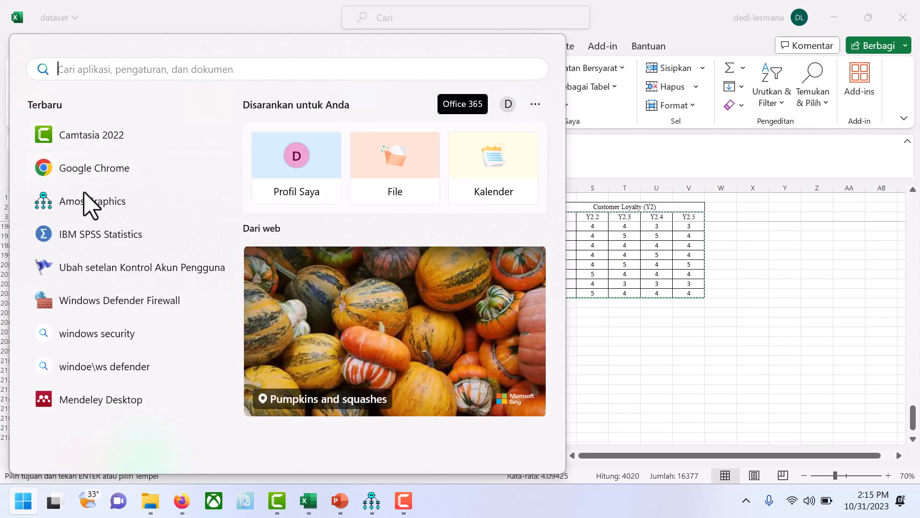
pyautogui.click(97, 239)
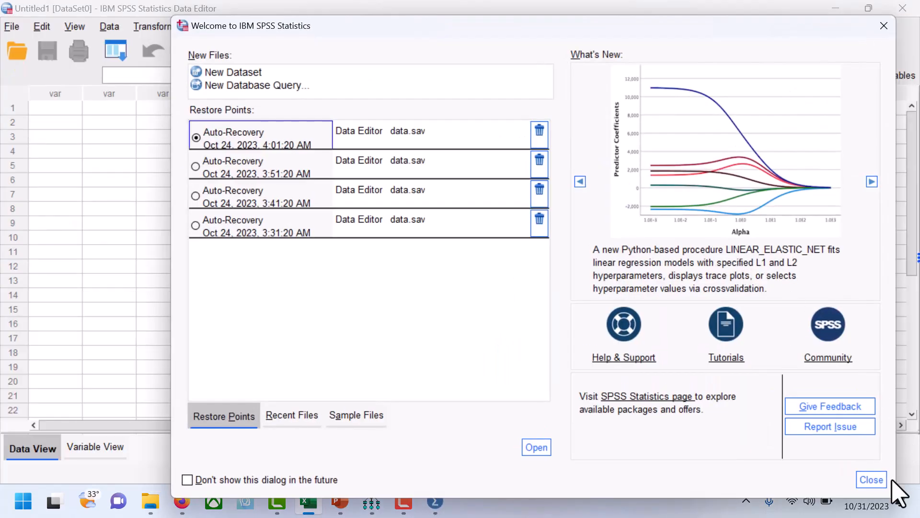
pyautogui.click(880, 481)
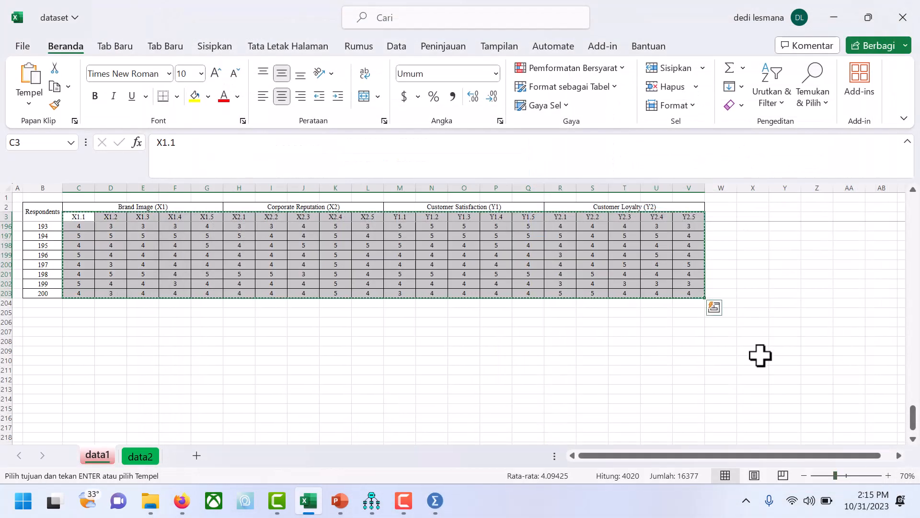
pyautogui.click(435, 501)
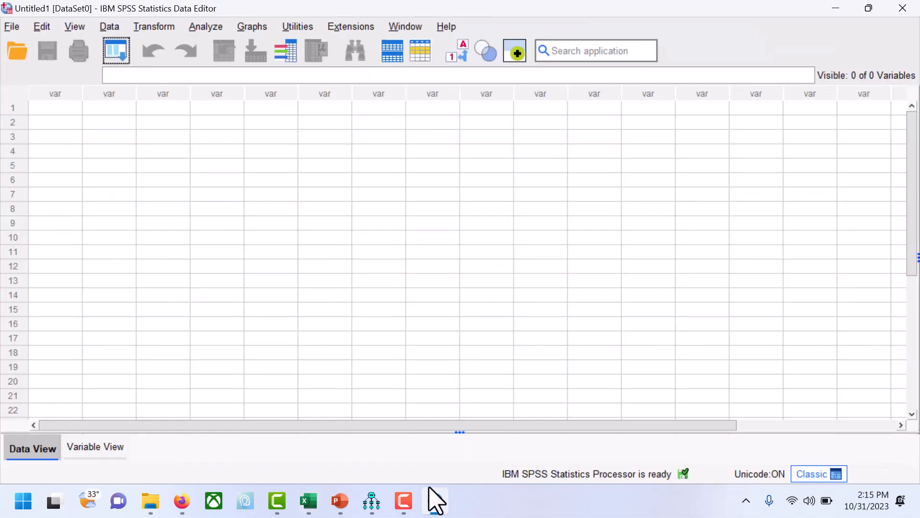
# - Paste the copied data with variable names into the dataset, starting at the first cell
pyautogui.click(55, 109)
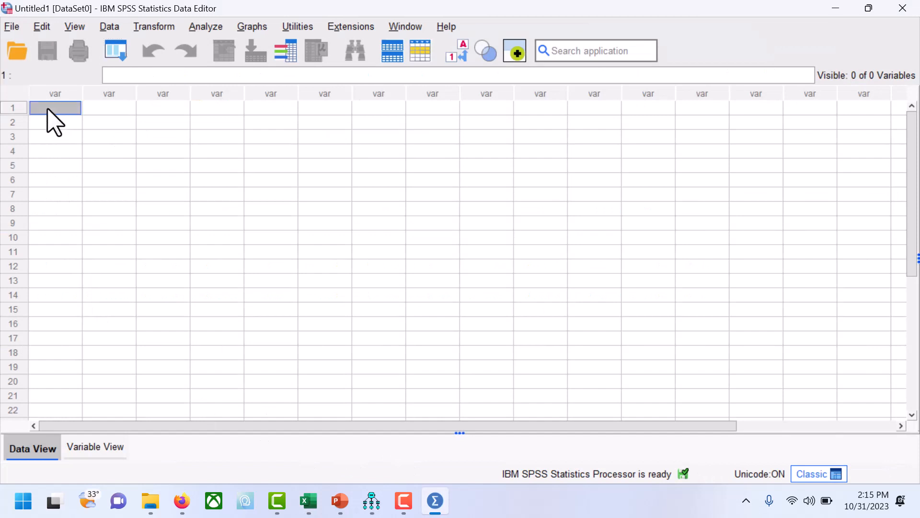
pyautogui.rightClick(54, 121)
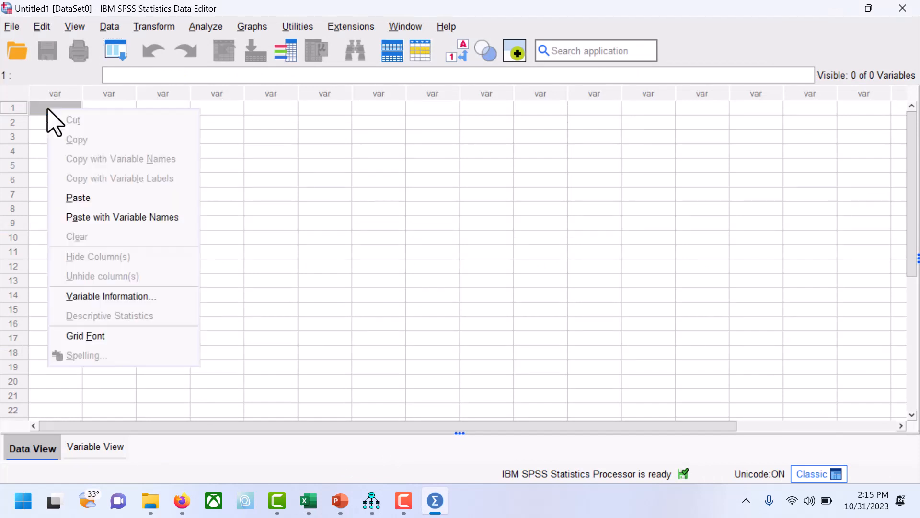
pyautogui.click(107, 218)
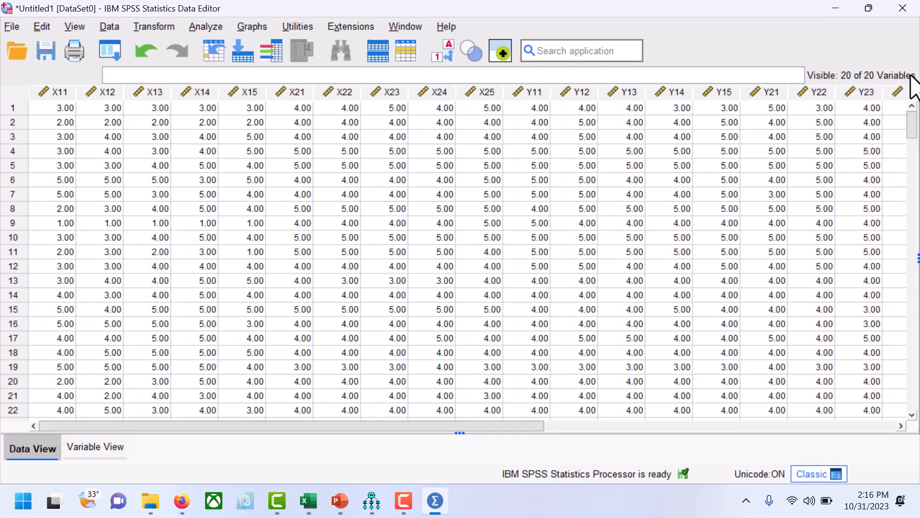
pyautogui.moveTo(916, 136); pyautogui.dragTo(907, 102)
# - Save the dataset as data_outlier in SPSS Statistics (*.sav) format in the outlier folder
pyautogui.click(12, 28)
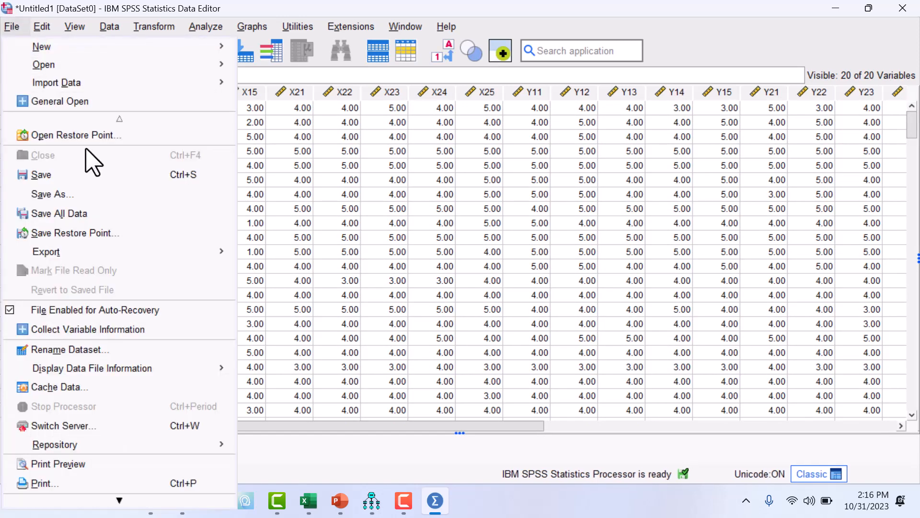
pyautogui.click(102, 195)
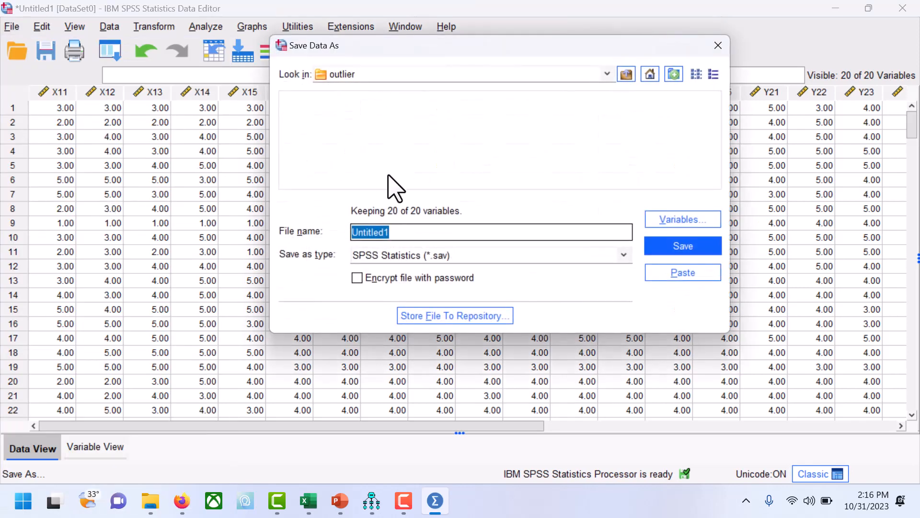
pyautogui.press('BackSpace')
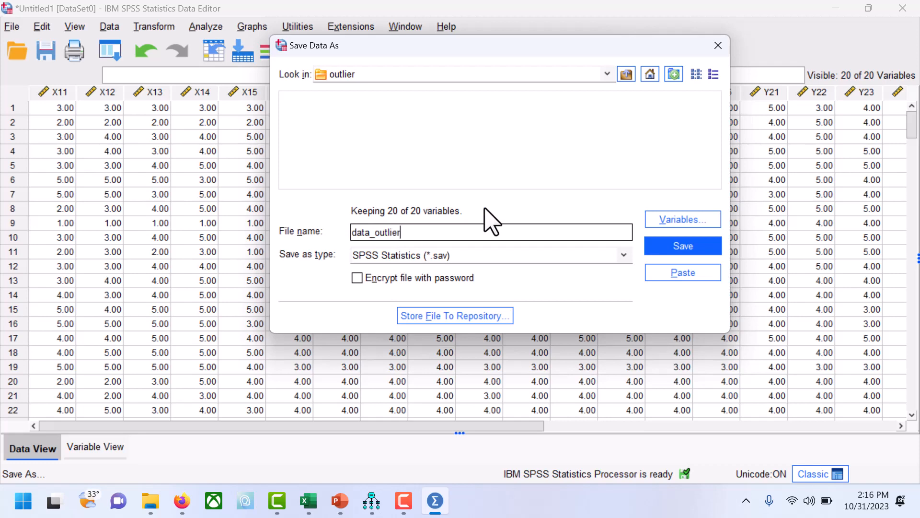
pyautogui.click(704, 246)
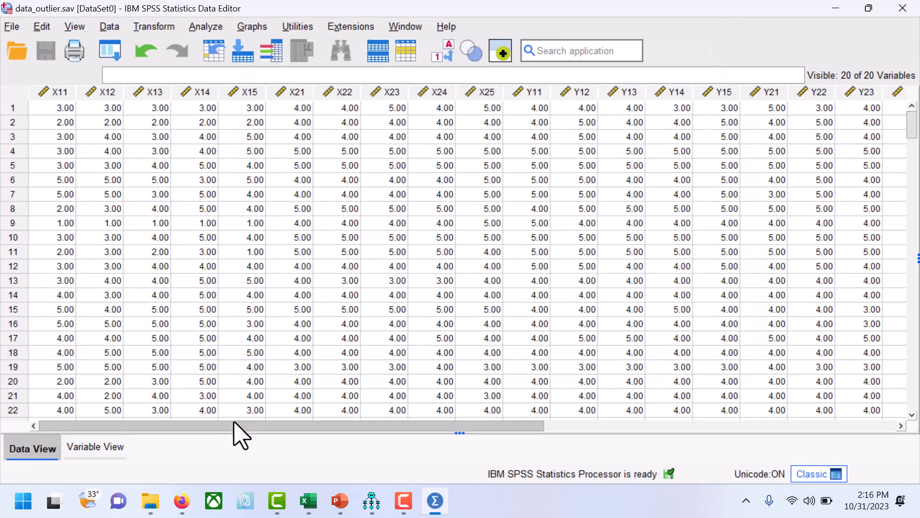
# - Switch to Amos Graphics and set the page layout to Portrait - Legal paper with centimeters as units
pyautogui.click(371, 500)
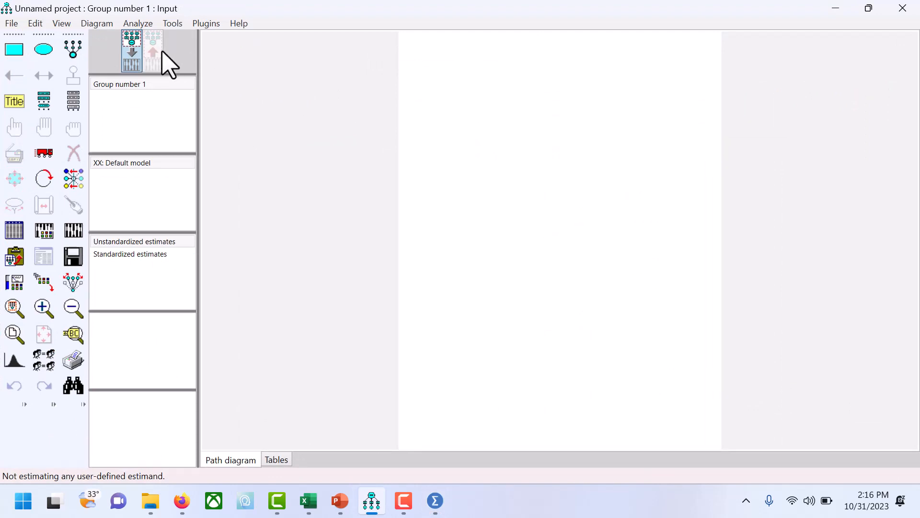
pyautogui.click(67, 21)
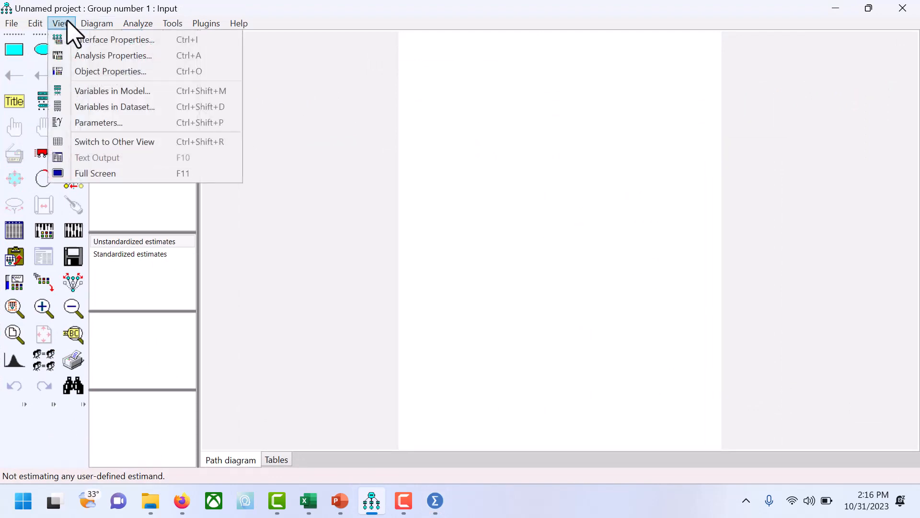
pyautogui.click(70, 22)
pyautogui.click(62, 23)
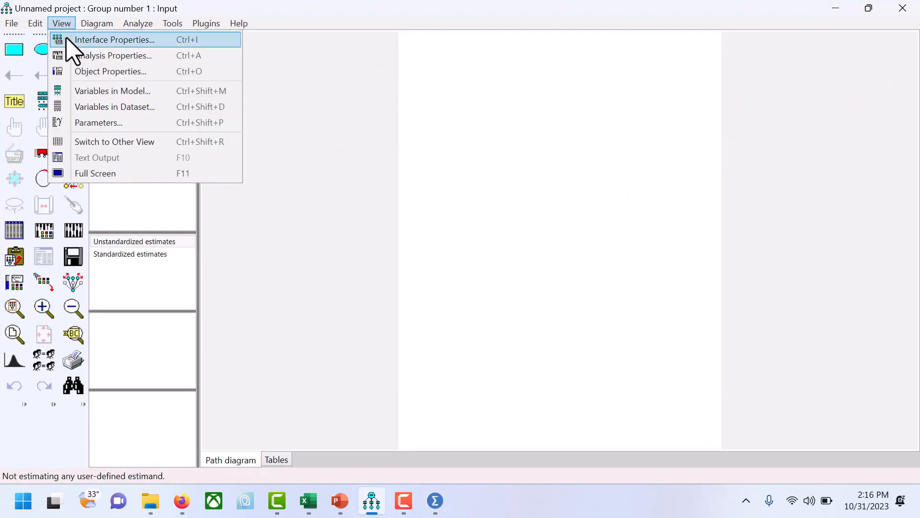
pyautogui.click(66, 40)
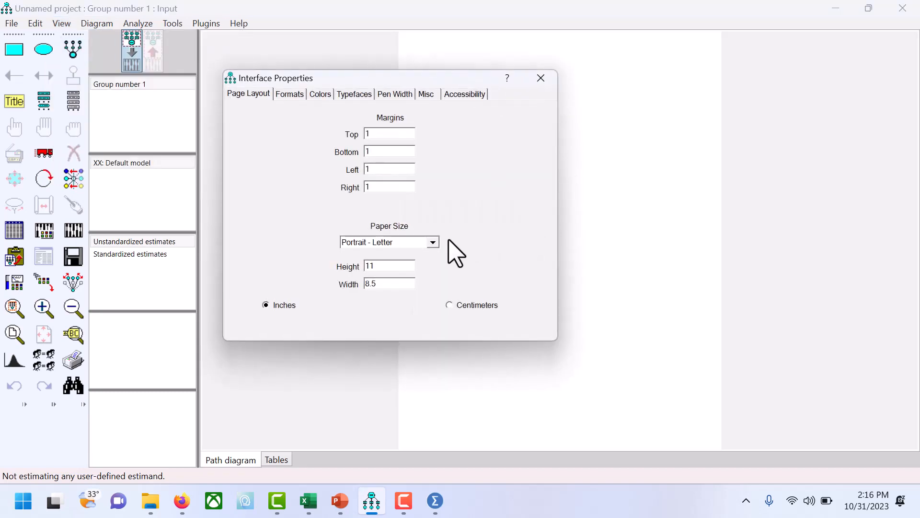
pyautogui.click(433, 242)
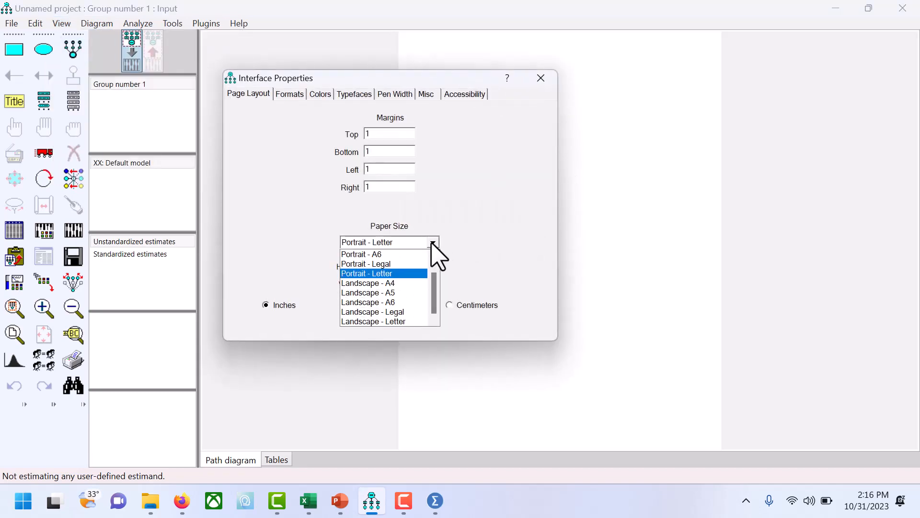
pyautogui.click(413, 264)
pyautogui.click(460, 307)
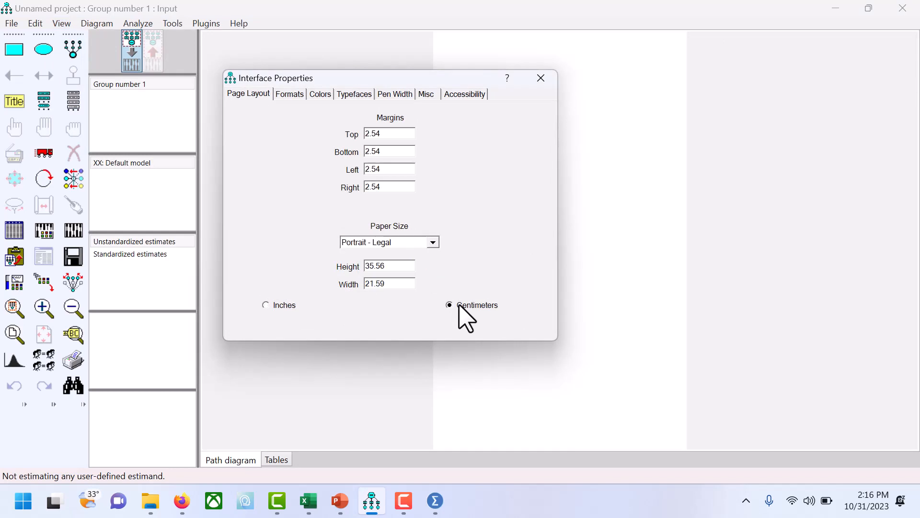
pyautogui.click(540, 78)
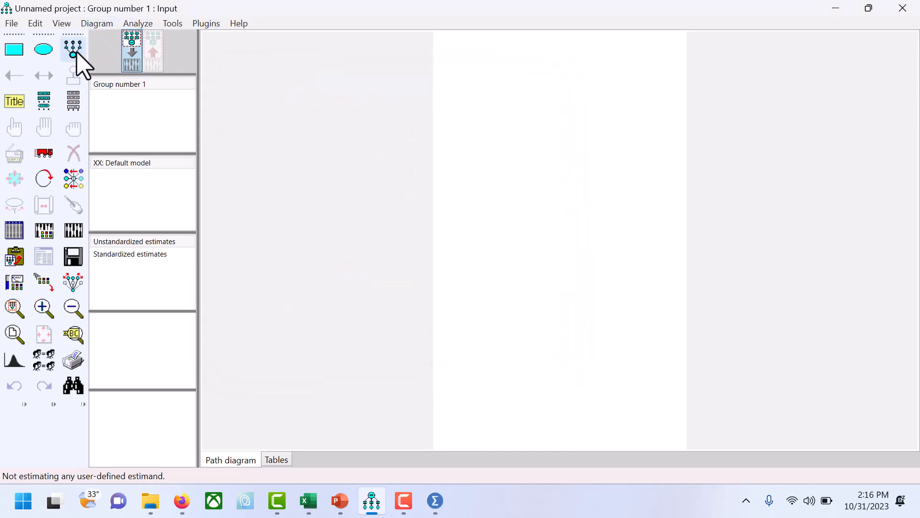
# - Draw a latent variable with five indicators and error terms near the page's upper edge
pyautogui.click(73, 48)
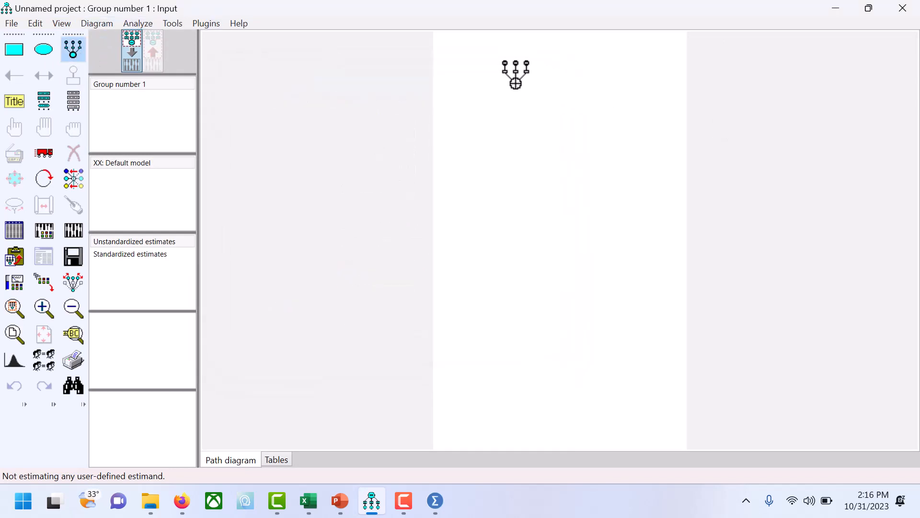
pyautogui.moveTo(509, 82); pyautogui.dragTo(531, 99)
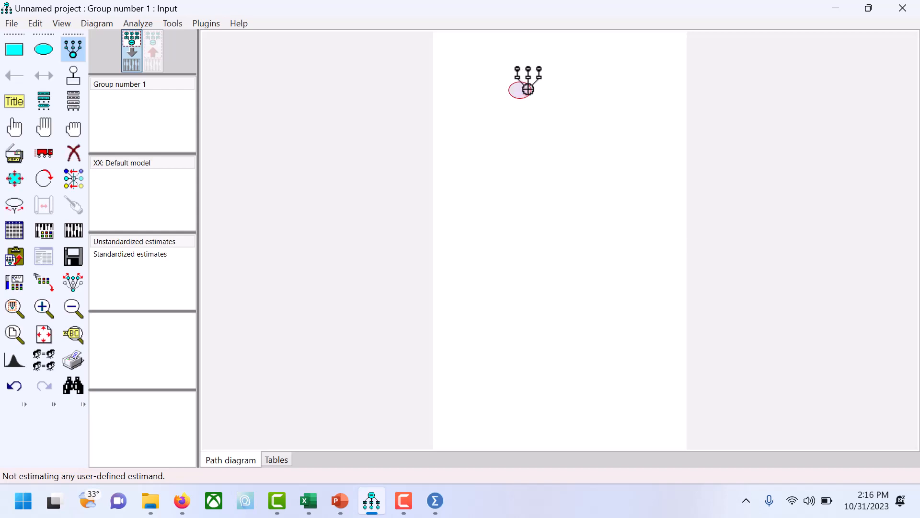
pyautogui.click(526, 89)
pyautogui.click(525, 88)
pyautogui.click(524, 87)
pyautogui.click(525, 87)
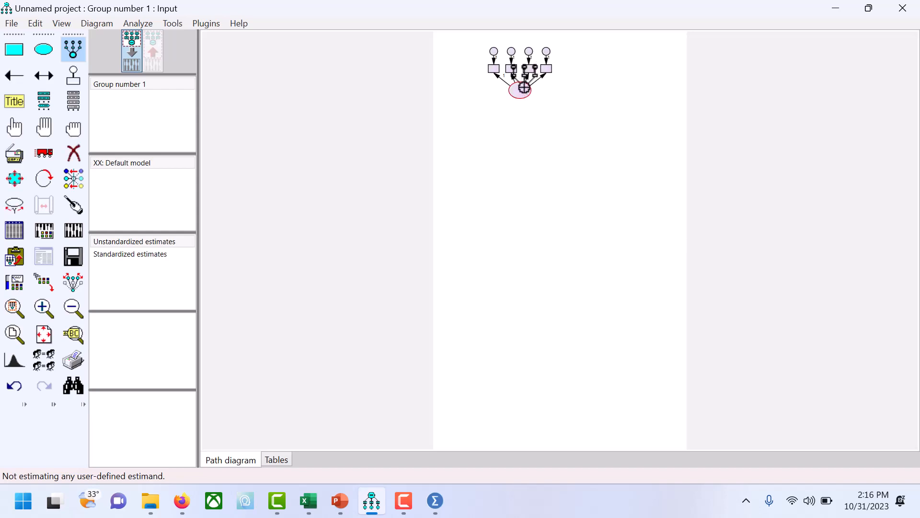
pyautogui.click(525, 88)
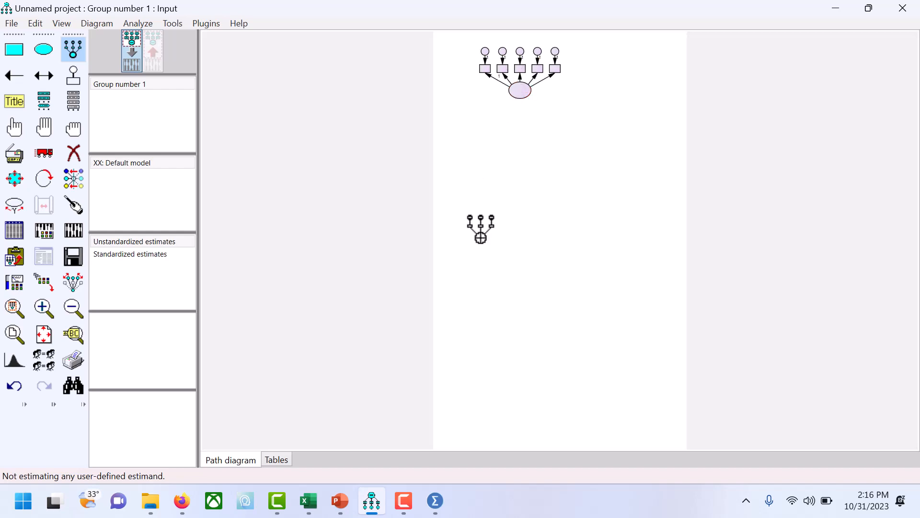
# - Draw a second latent variable with five indicators and error terms lower on the page, undoing any stray oval
pyautogui.moveTo(480, 240); pyautogui.dragTo(501, 261)
pyautogui.click(489, 240)
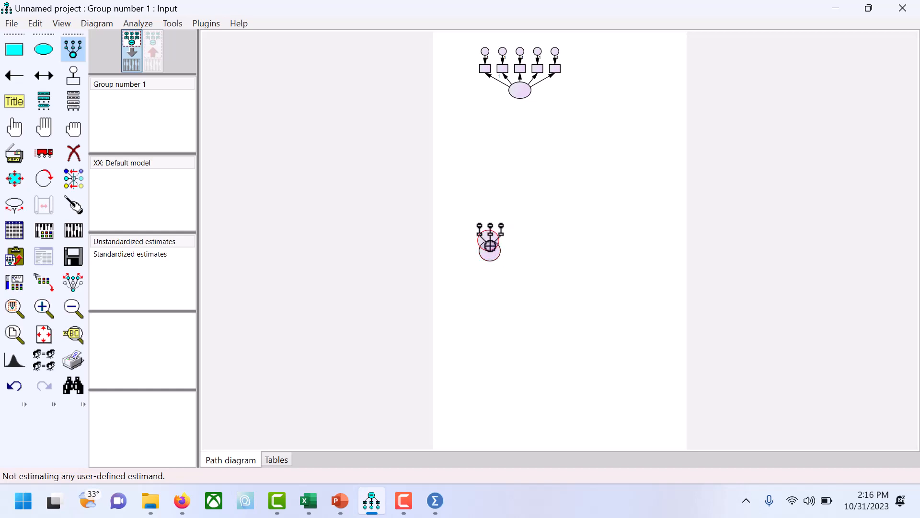
pyautogui.hotkey('ctrl', 'z')
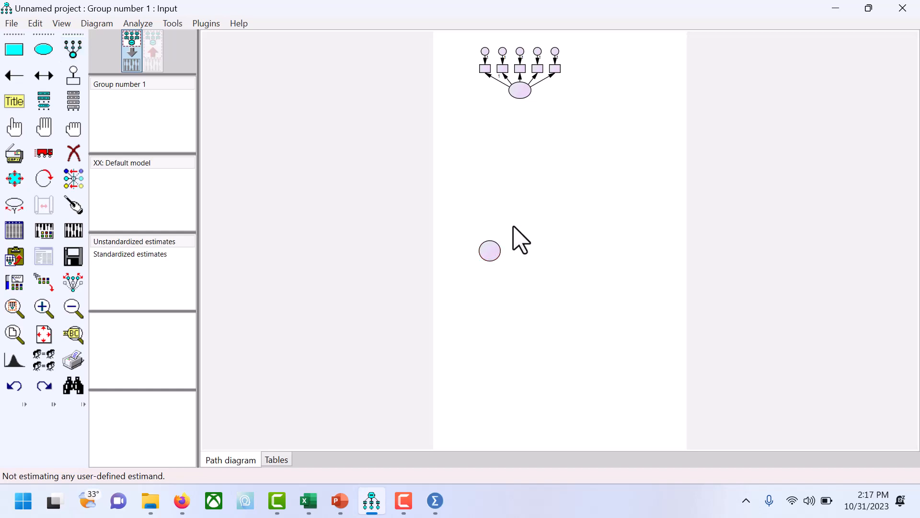
pyautogui.click(73, 48)
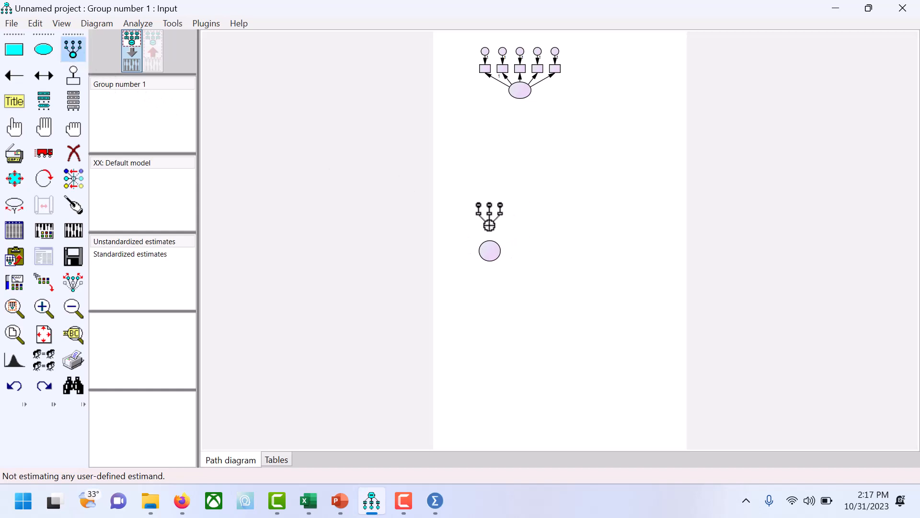
pyautogui.click(490, 251)
pyautogui.click(490, 251)
pyautogui.click(490, 251)
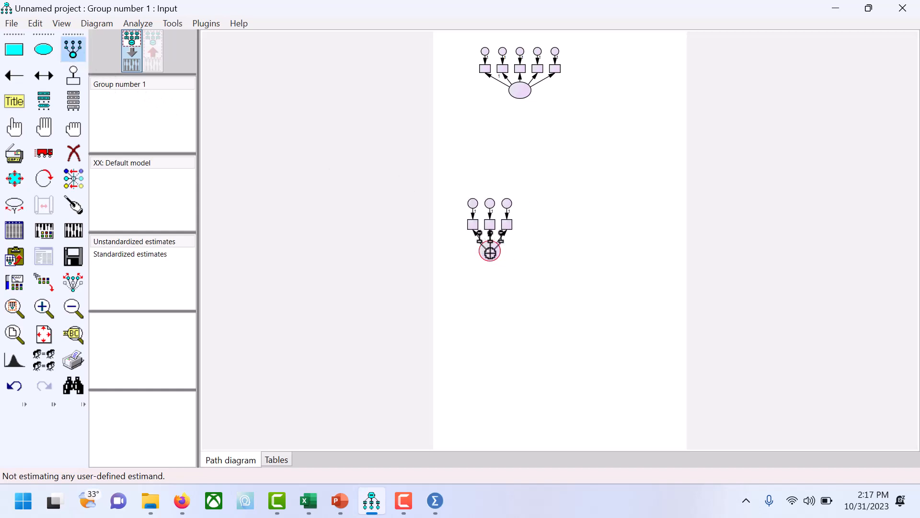
pyautogui.click(490, 251)
pyautogui.click(490, 251)
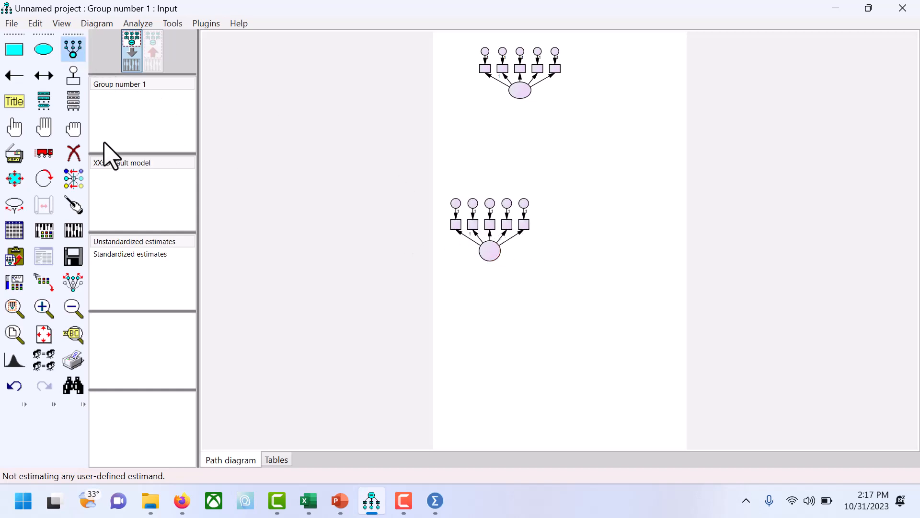
# - Rotate the second latent variable's indicators so they line up vertically on its left side
pyautogui.click(44, 179)
pyautogui.click(489, 249)
pyautogui.click(489, 249)
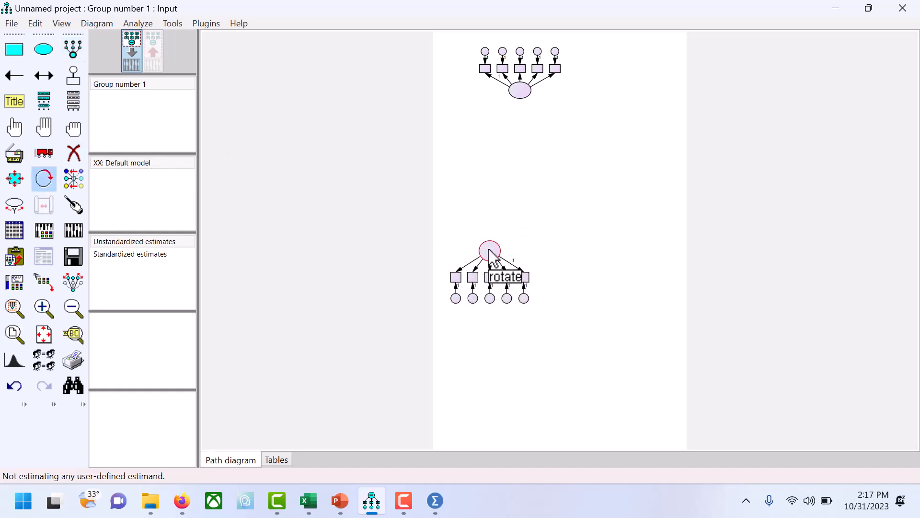
pyautogui.click(490, 251)
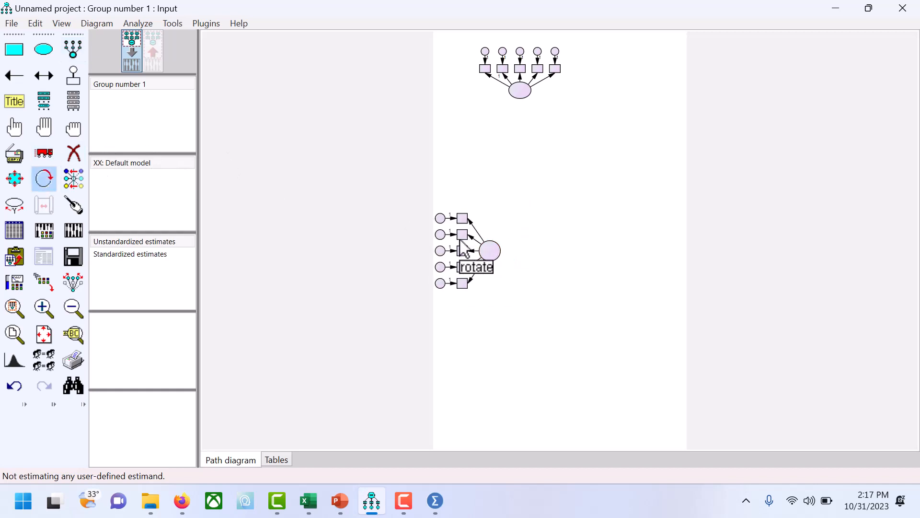
# - Draw a third latent variable with five indicators and error terms between the two existing ones
pyautogui.click(73, 50)
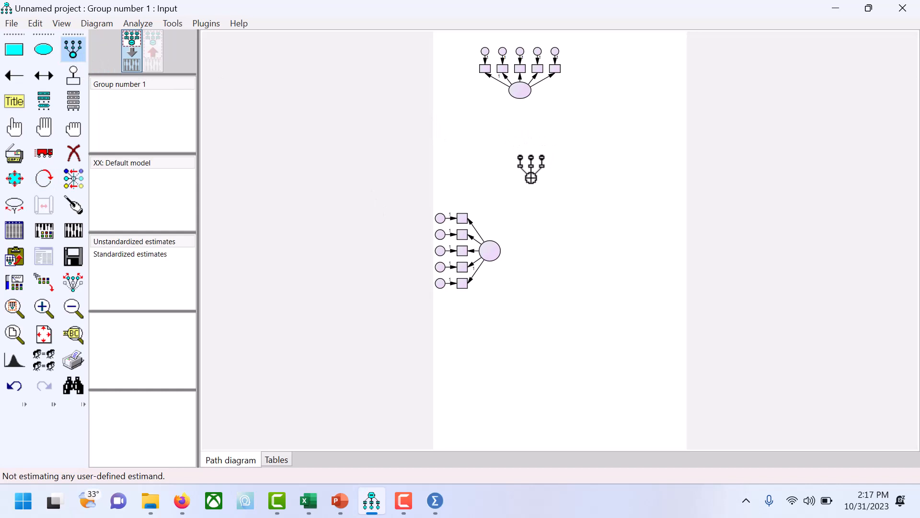
pyautogui.moveTo(530, 178); pyautogui.dragTo(552, 197)
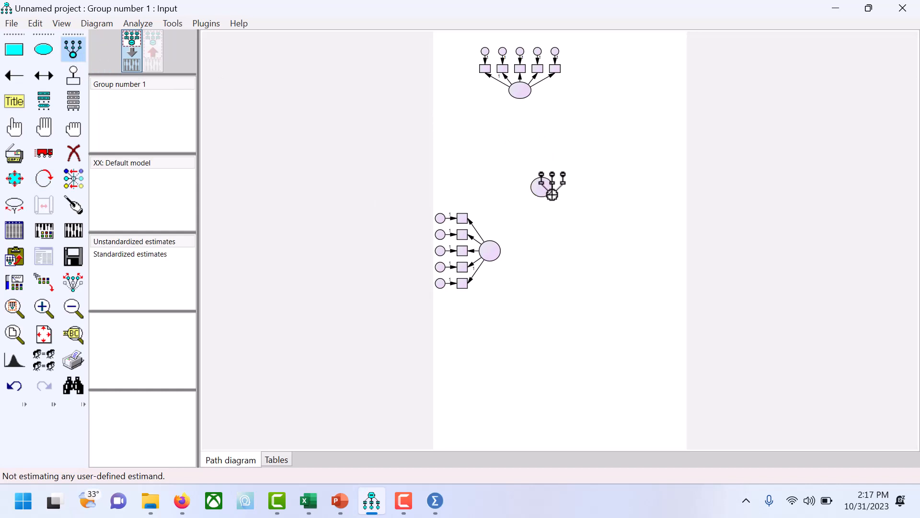
pyautogui.click(538, 183)
pyautogui.click(539, 182)
pyautogui.click(538, 182)
pyautogui.click(538, 181)
pyautogui.click(538, 181)
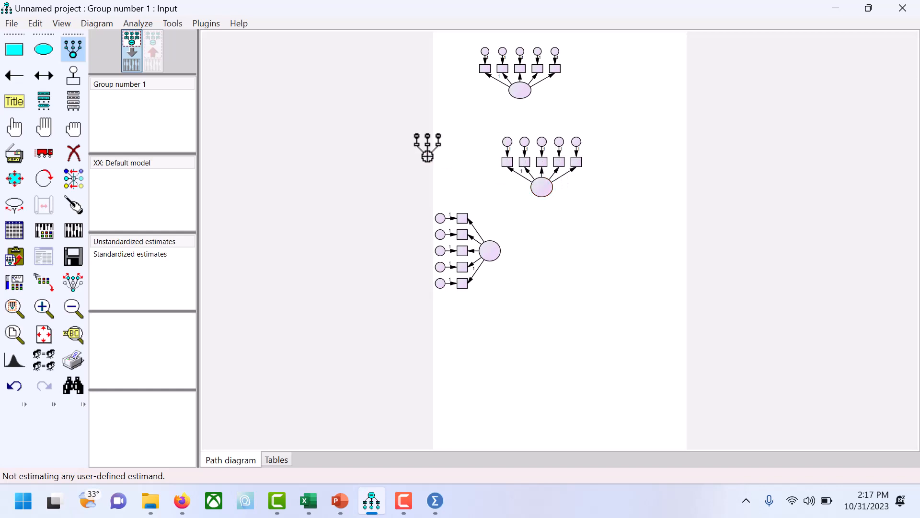
# - Rotate the third latent variable's indicators twice so that they sit below its oval
pyautogui.click(43, 179)
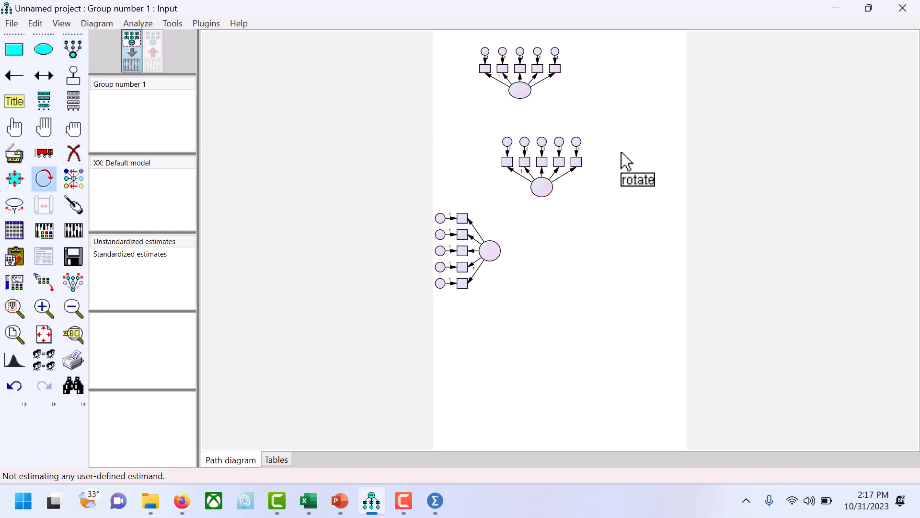
pyautogui.click(542, 187)
pyautogui.click(542, 187)
# - Draw a fourth latent variable with five indicators and error terms near the page's right edge
pyautogui.click(73, 50)
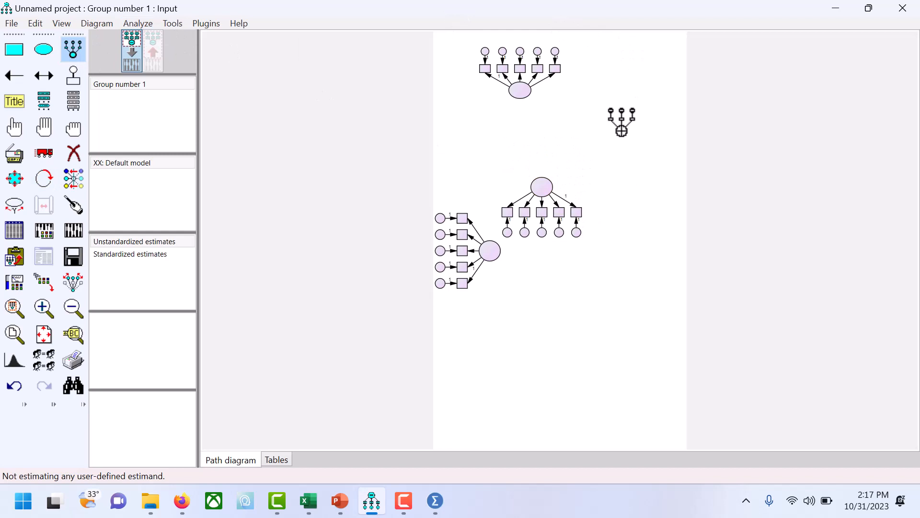
pyautogui.moveTo(622, 130); pyautogui.dragTo(641, 150)
pyautogui.click(631, 141)
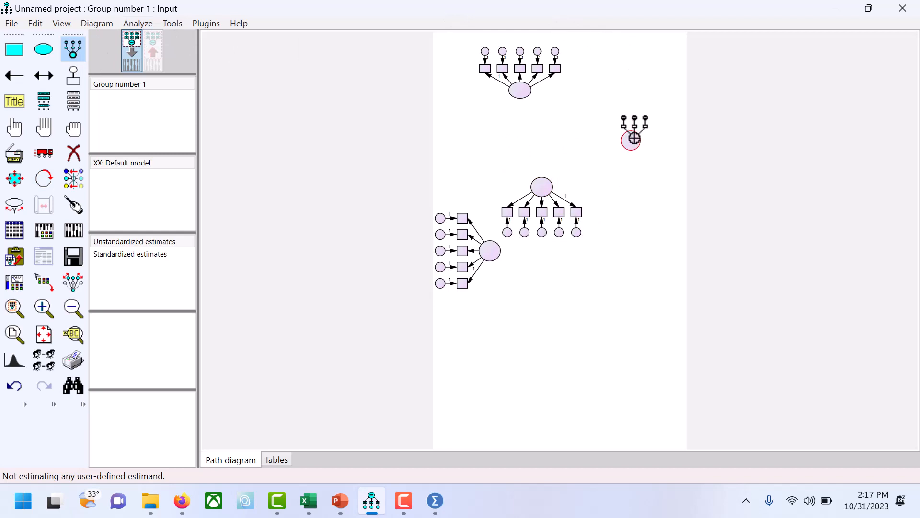
pyautogui.click(631, 141)
pyautogui.click(631, 141)
pyautogui.click(631, 140)
pyautogui.click(631, 140)
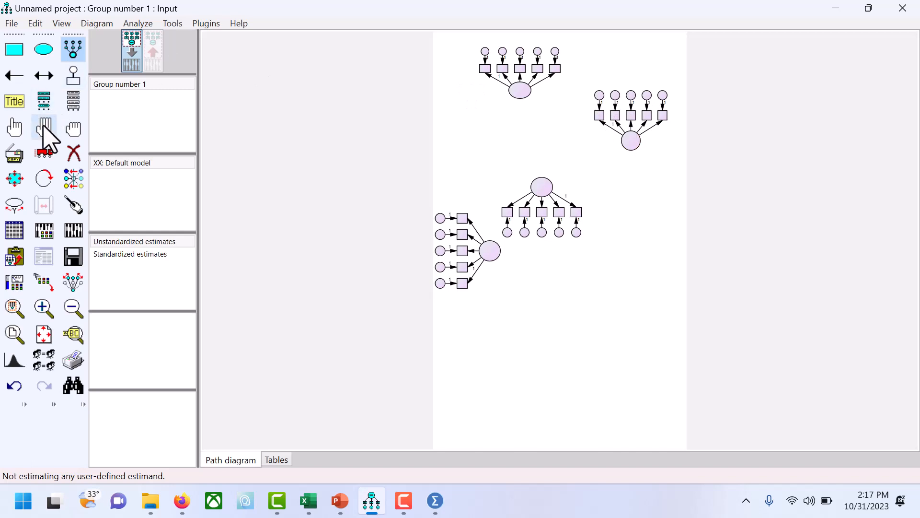
# - Rotate the fourth latent variable's indicators so they line up vertically on its right side
pyautogui.click(48, 186)
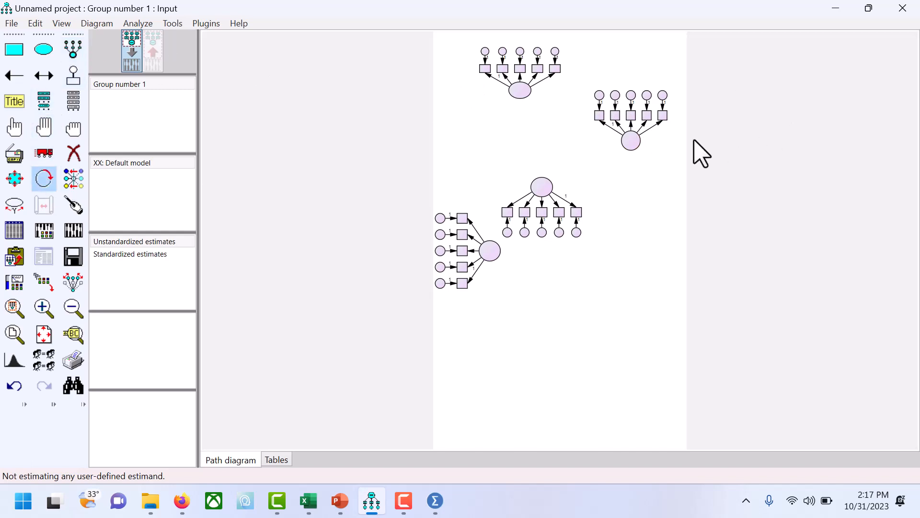
pyautogui.click(624, 143)
pyautogui.click(624, 144)
pyautogui.click(624, 143)
pyautogui.click(623, 146)
pyautogui.click(619, 144)
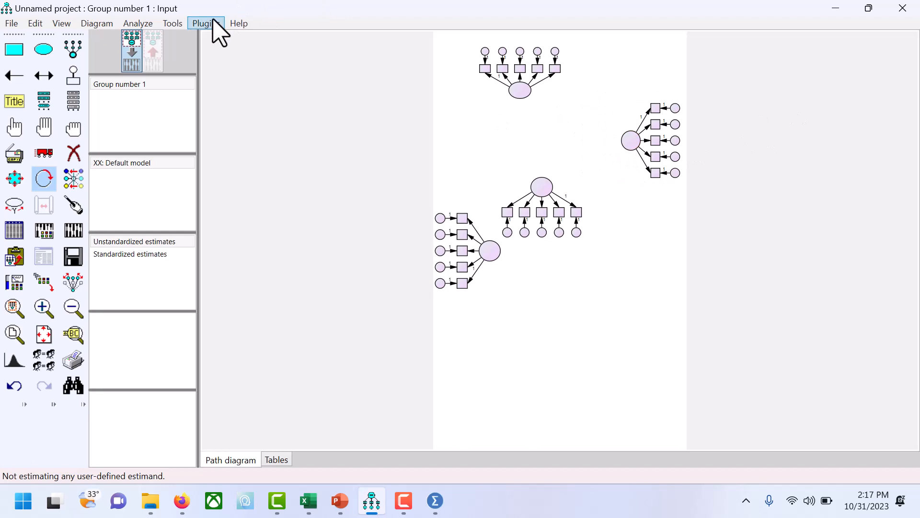
# - Name all unobserved variables automatically and save the path diagram as "outlier" in the outlier folder
pyautogui.click(215, 30)
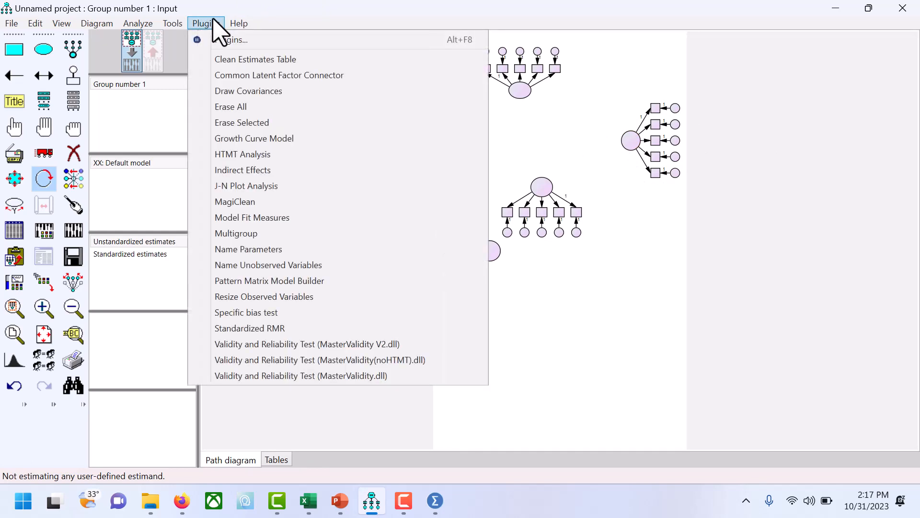
pyautogui.click(302, 265)
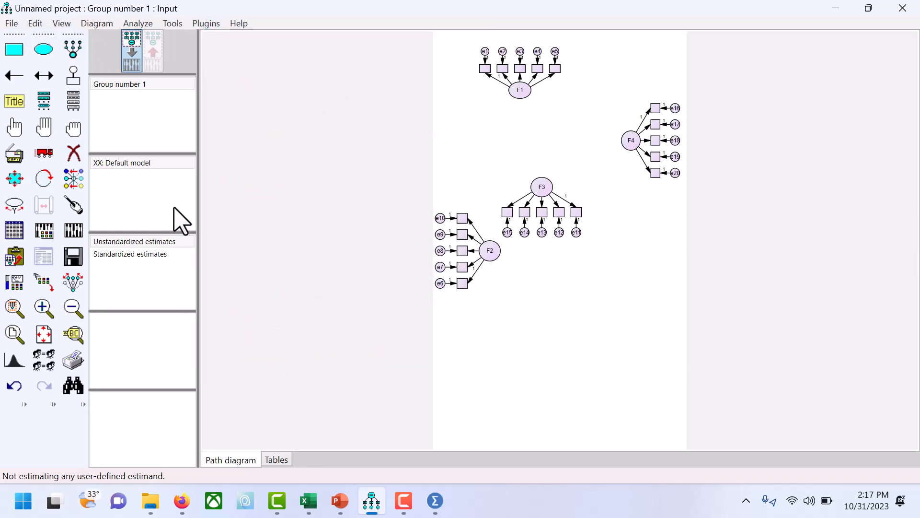
pyautogui.click(11, 23)
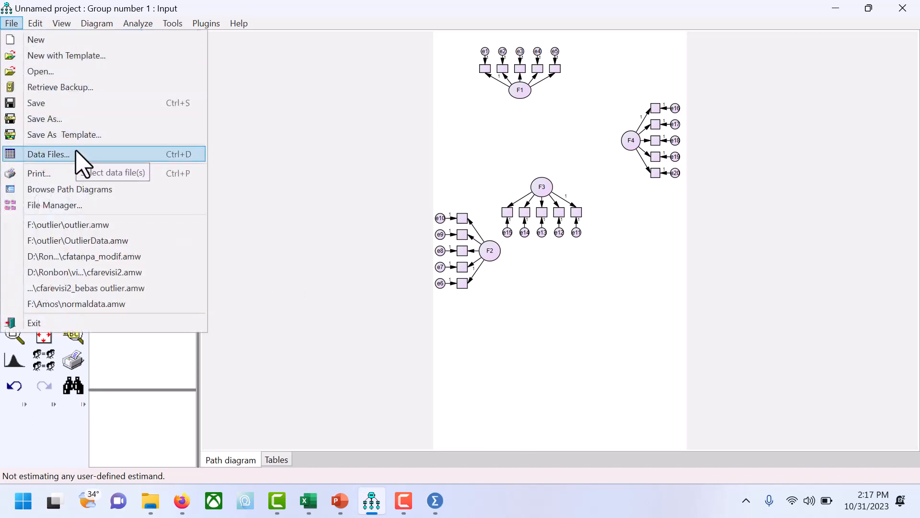
pyautogui.click(61, 120)
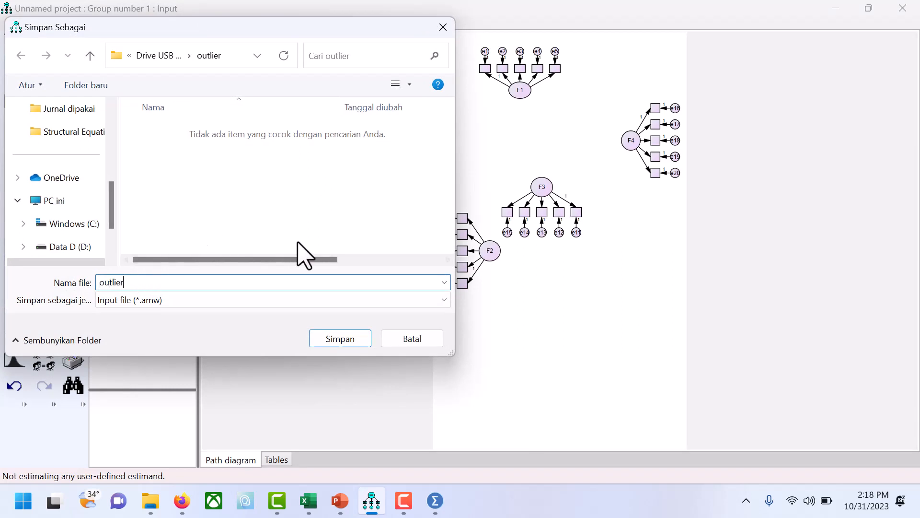
pyautogui.click(357, 338)
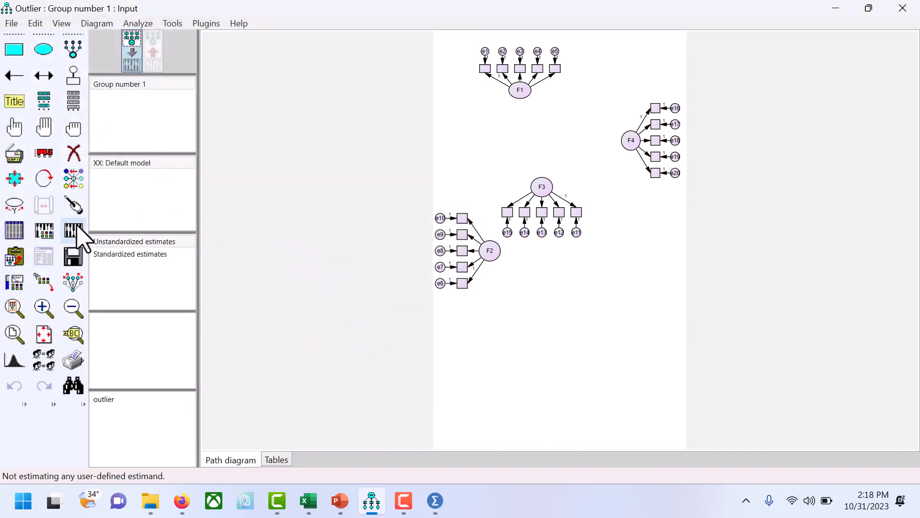
# - Attach the SPSS file data_outlier as the data file for Group number 1
pyautogui.click(13, 230)
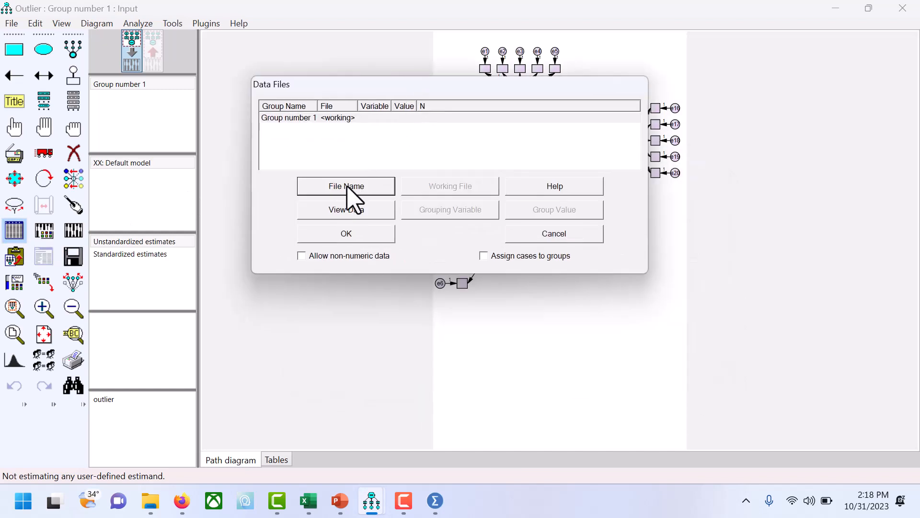
pyautogui.click(348, 186)
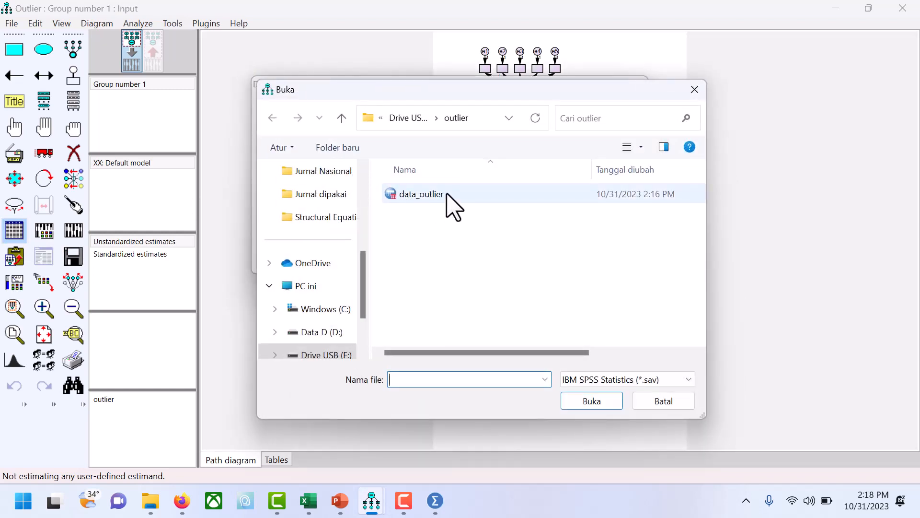
pyautogui.click(447, 194)
pyautogui.moveTo(495, 90); pyautogui.dragTo(671, 25)
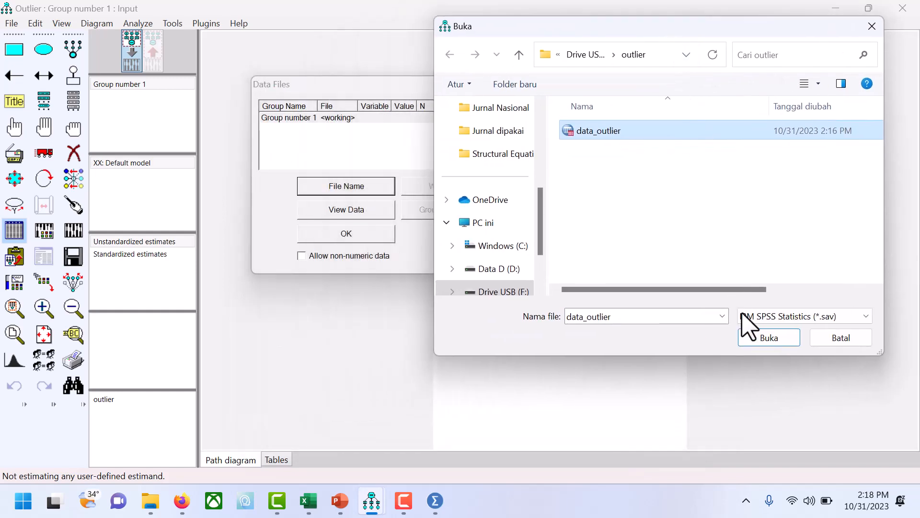
pyautogui.click(772, 341)
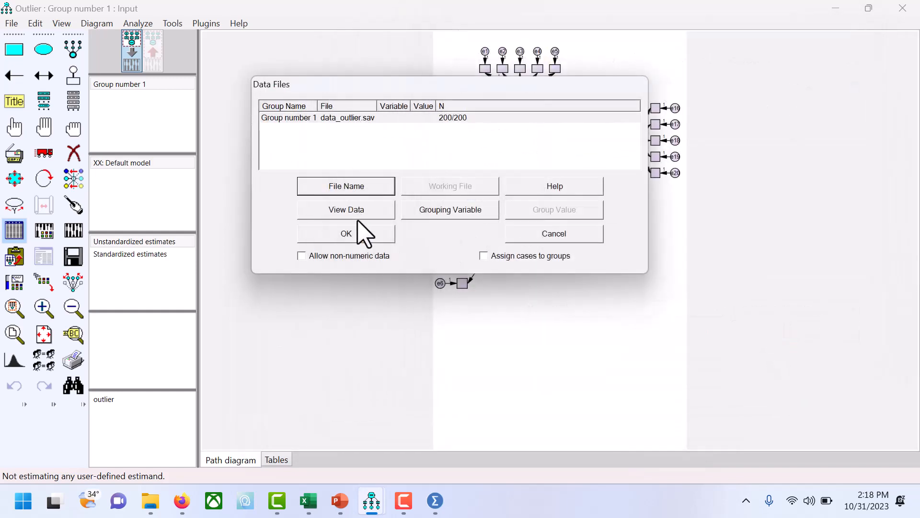
pyautogui.click(359, 233)
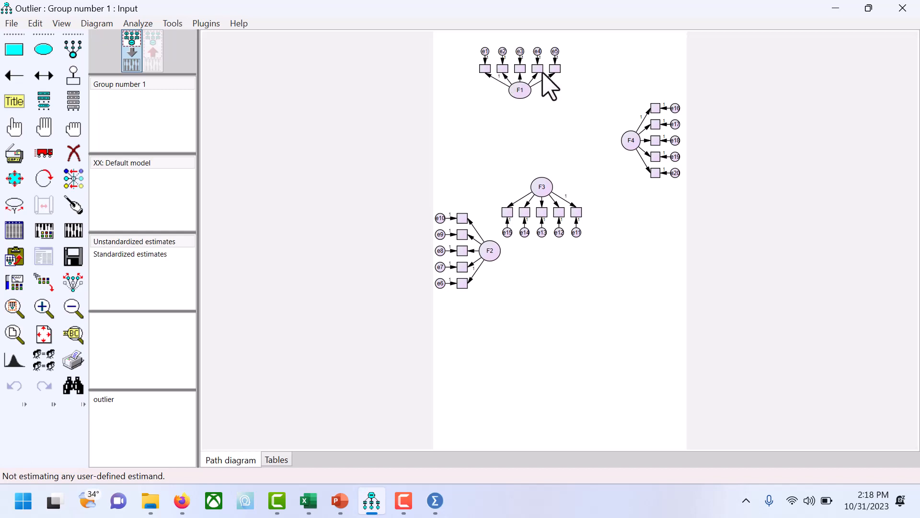
# - List the dataset's variables in an enlarged window and assign X11 through X15 to F1's five indicators from left to right
pyautogui.click(73, 101)
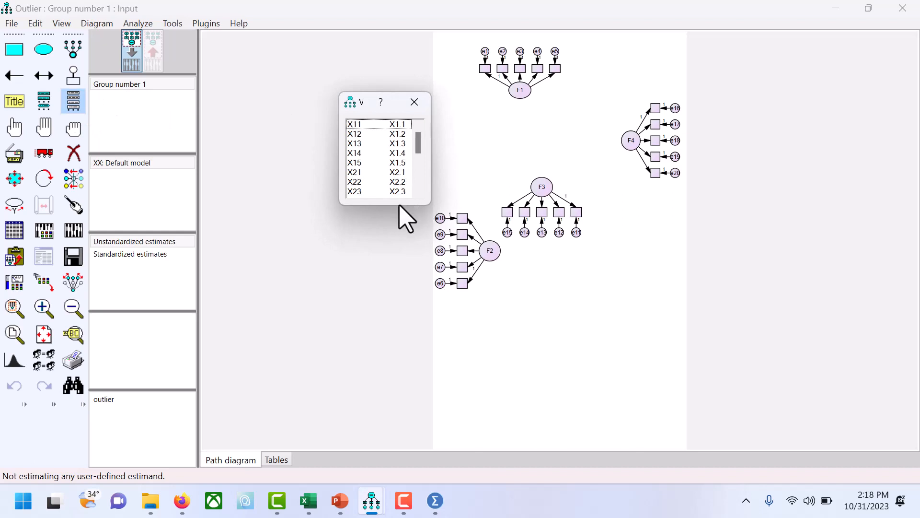
pyautogui.moveTo(395, 207); pyautogui.dragTo(395, 282)
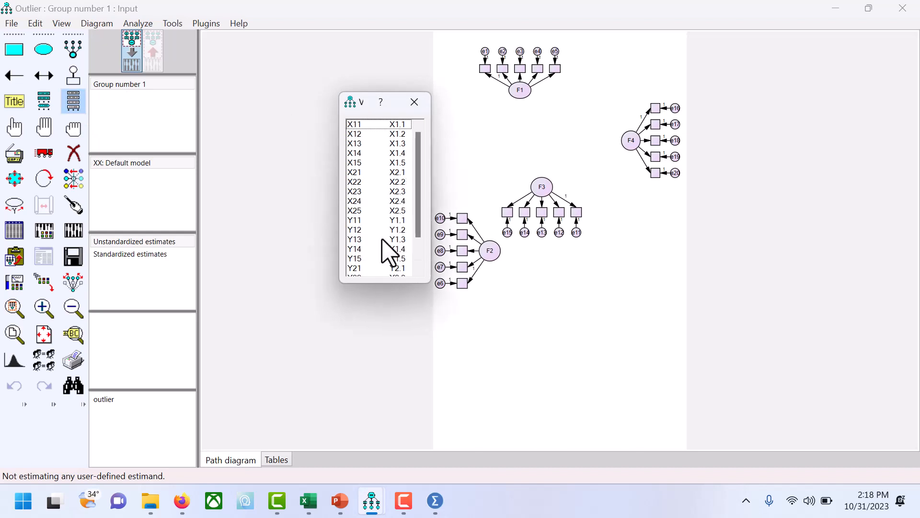
pyautogui.click(355, 103)
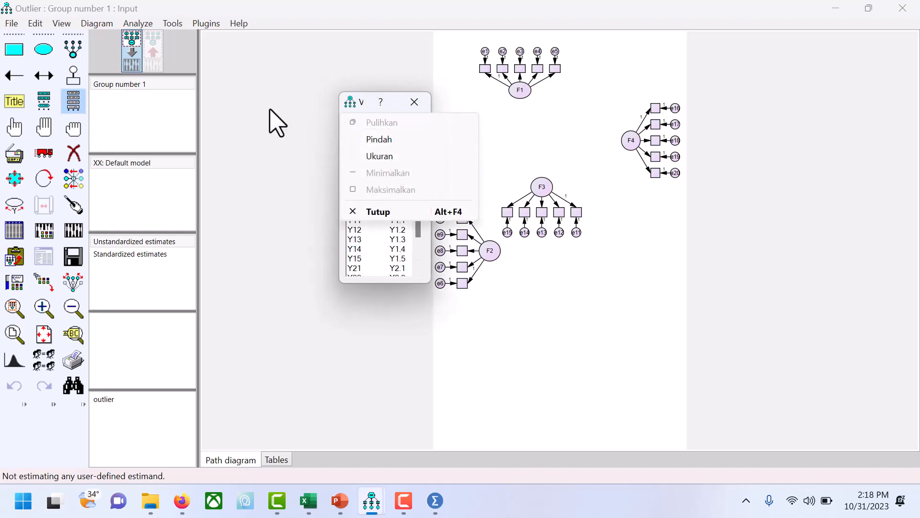
pyautogui.click(274, 123)
pyautogui.moveTo(339, 179); pyautogui.dragTo(226, 181)
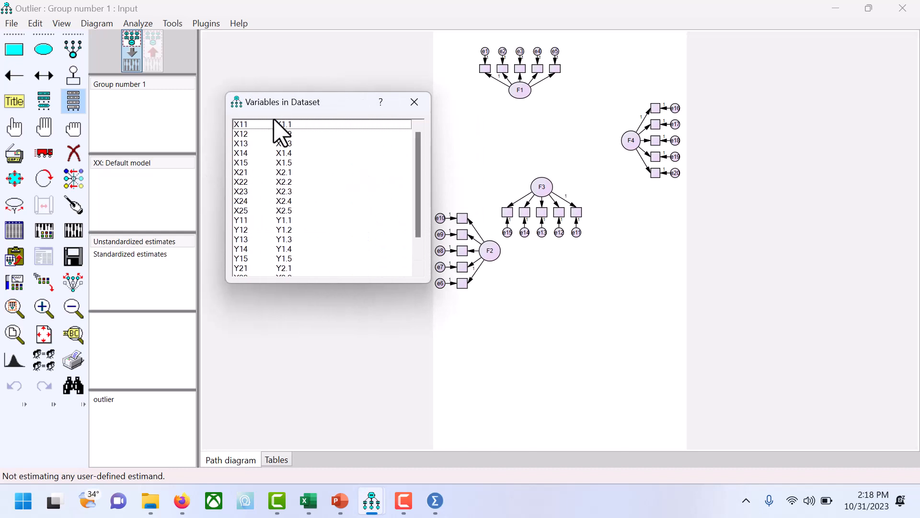
pyautogui.moveTo(276, 124); pyautogui.dragTo(485, 68)
pyautogui.moveTo(285, 135); pyautogui.dragTo(503, 69)
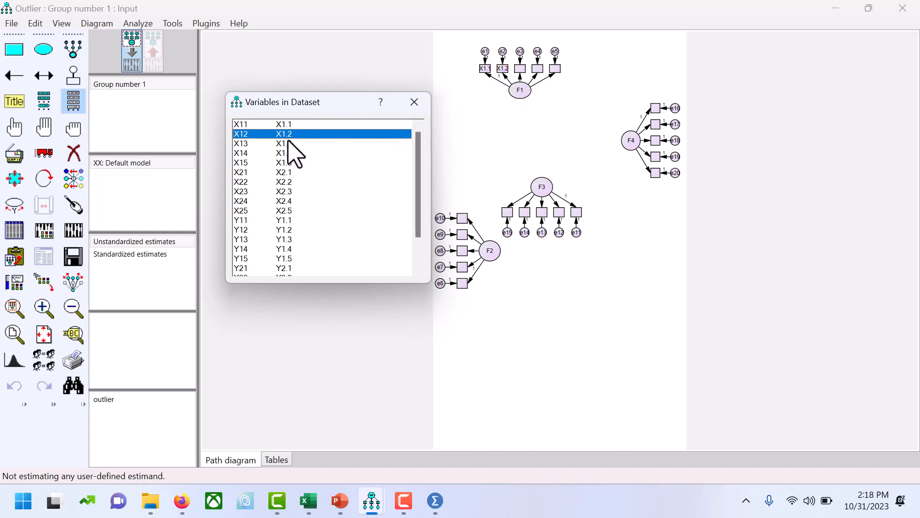
pyautogui.moveTo(287, 143); pyautogui.dragTo(520, 68)
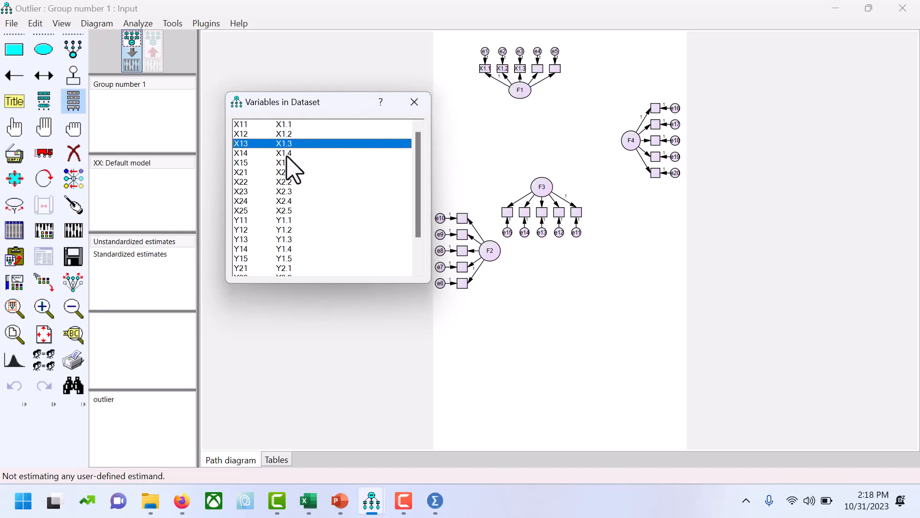
pyautogui.moveTo(288, 153); pyautogui.dragTo(555, 68)
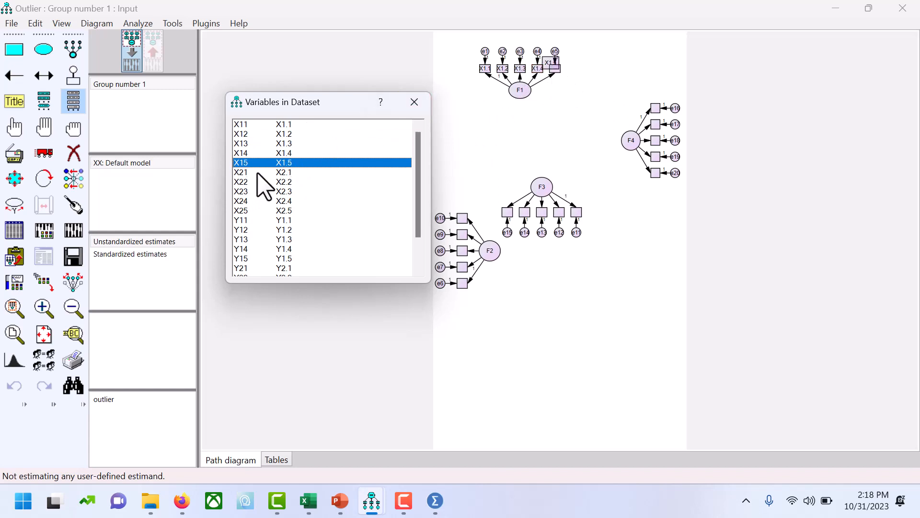
# - Assign dataset variables X21 through X25 to F2's five indicators, going from the lowest one upward
pyautogui.moveTo(262, 172); pyautogui.dragTo(461, 283)
pyautogui.moveTo(242, 182); pyautogui.dragTo(463, 267)
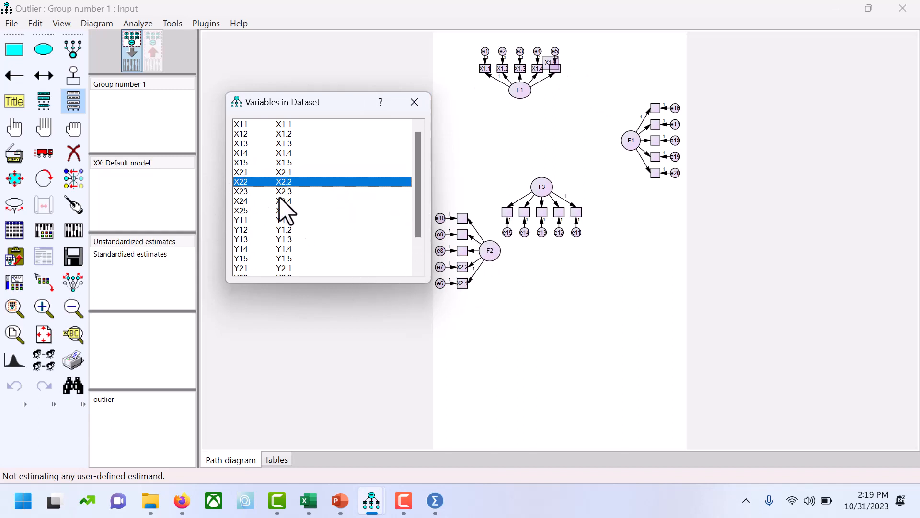
pyautogui.moveTo(280, 192); pyautogui.dragTo(463, 251)
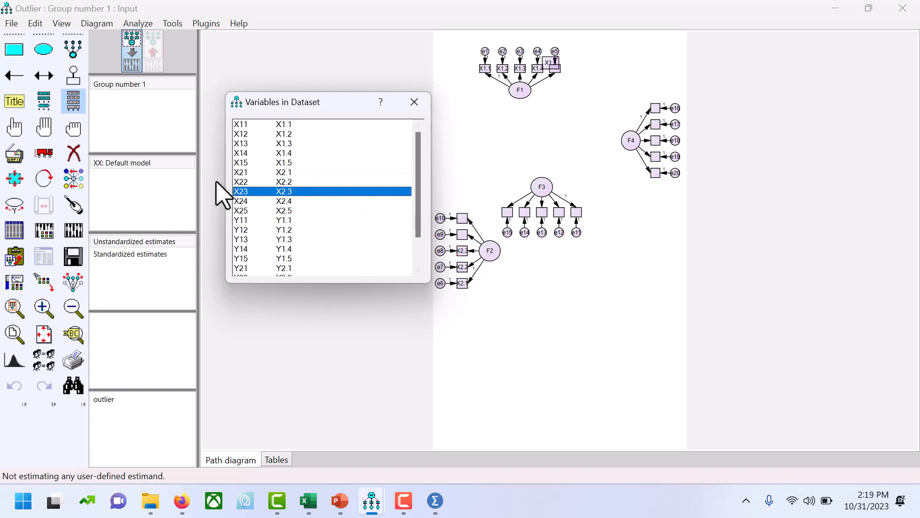
pyautogui.moveTo(242, 201); pyautogui.dragTo(465, 238)
pyautogui.moveTo(280, 211); pyautogui.dragTo(464, 221)
# - Assign dataset variables Y11 through Y15 to F3's five indicators, going from right to left
pyautogui.moveTo(292, 220); pyautogui.dragTo(577, 216)
pyautogui.moveTo(263, 231); pyautogui.dragTo(559, 216)
pyautogui.moveTo(307, 240); pyautogui.dragTo(543, 216)
pyautogui.moveTo(307, 249); pyautogui.dragTo(530, 212)
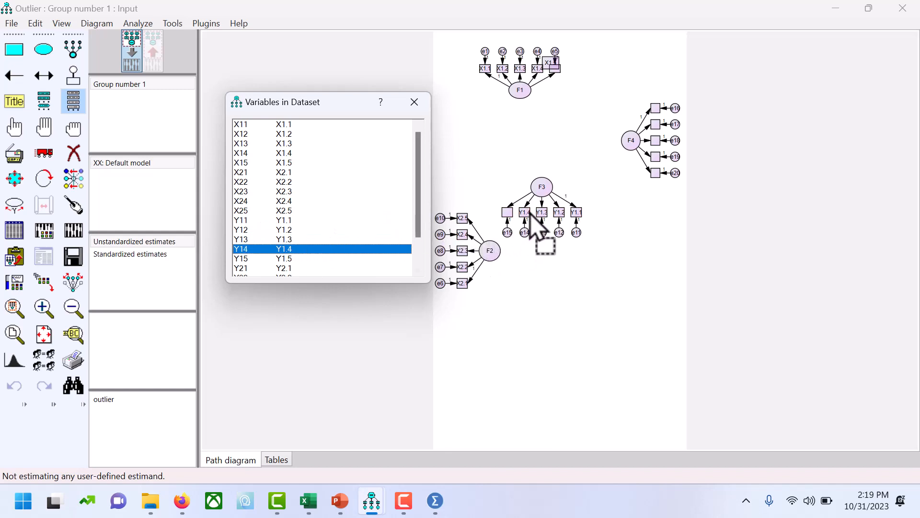
pyautogui.scroll(-1, 281, 235)
pyautogui.moveTo(283, 230); pyautogui.dragTo(506, 214)
# - Assign dataset variables Y21 through Y25 to F4's five indicators, going from the highest one downward
pyautogui.scroll(-1, 258, 225)
pyautogui.moveTo(271, 231); pyautogui.dragTo(660, 109)
pyautogui.moveTo(283, 240); pyautogui.dragTo(656, 124)
pyautogui.moveTo(316, 249); pyautogui.dragTo(656, 141)
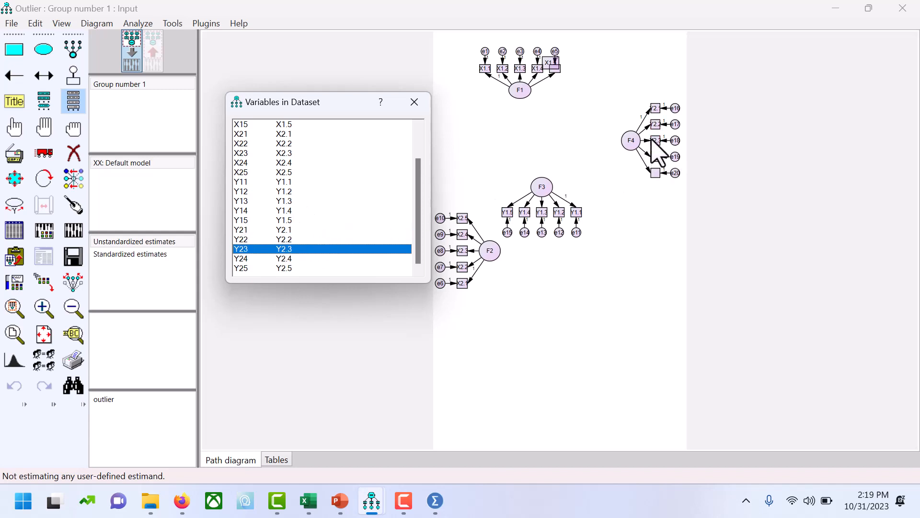
pyautogui.click(293, 258)
pyautogui.moveTo(294, 261); pyautogui.dragTo(656, 156)
pyautogui.moveTo(357, 268); pyautogui.dragTo(655, 173)
# - Close the dataset variable list and rename latent variable F1 as X1
pyautogui.doubleClick(522, 93)
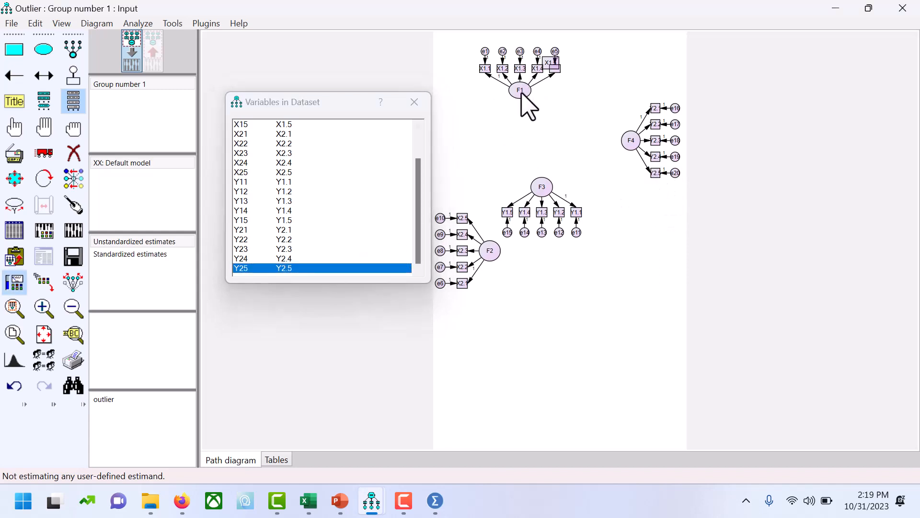
pyautogui.click(413, 103)
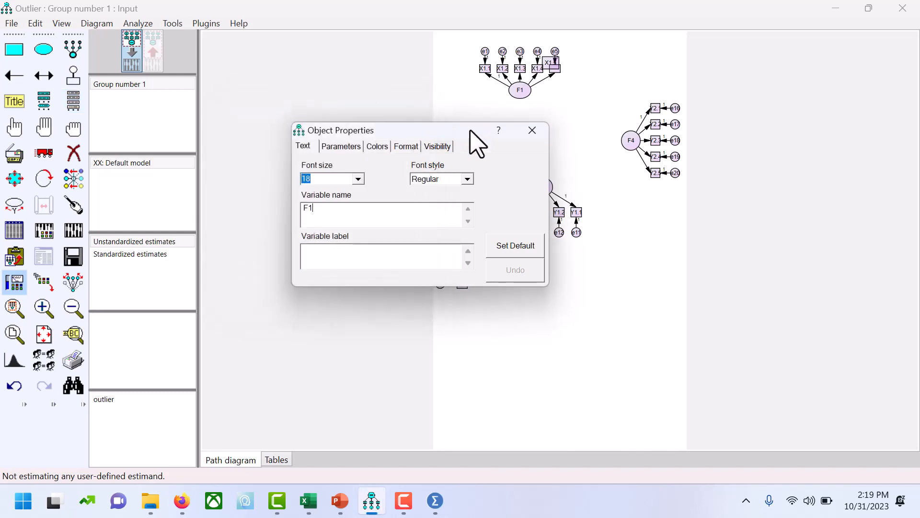
pyautogui.doubleClick(336, 211)
pyautogui.write('X1')
pyautogui.click(532, 131)
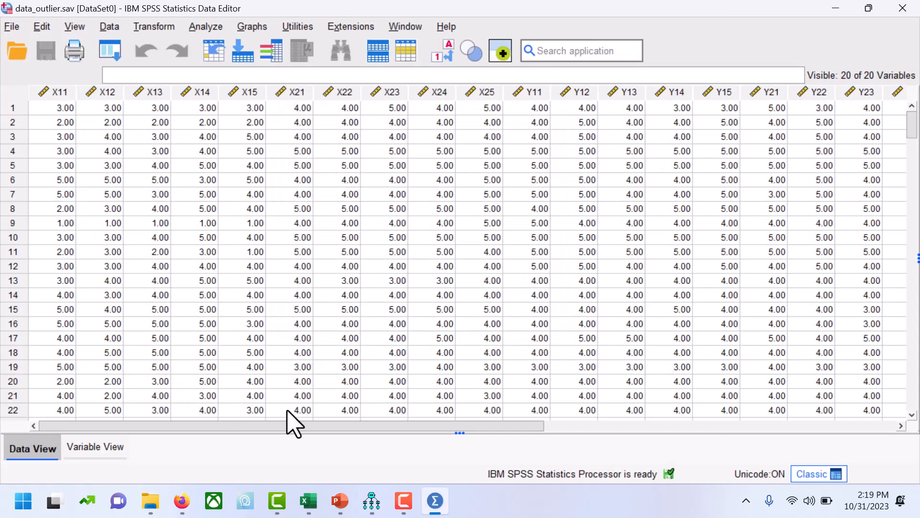
# - Switch back to Amos and rename latent variable F2 as X2
pyautogui.click(375, 500)
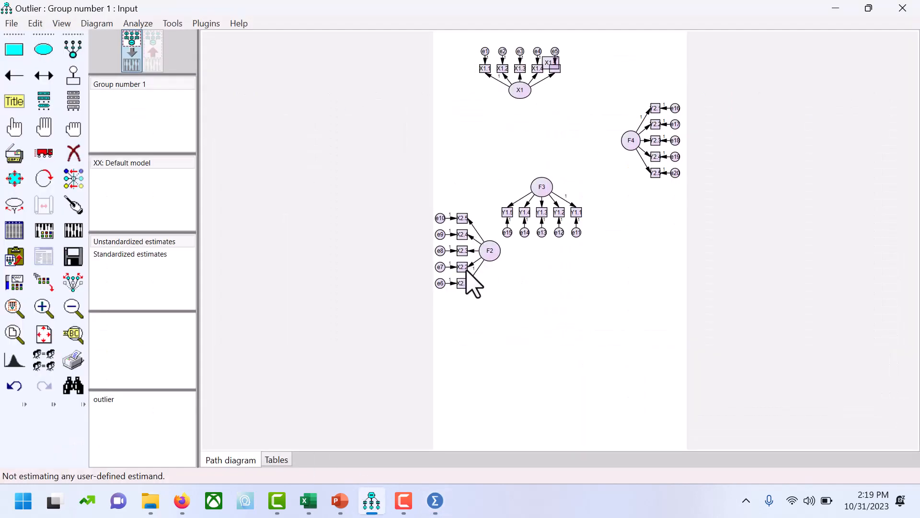
pyautogui.doubleClick(490, 259)
pyautogui.moveTo(344, 207); pyautogui.dragTo(247, 213)
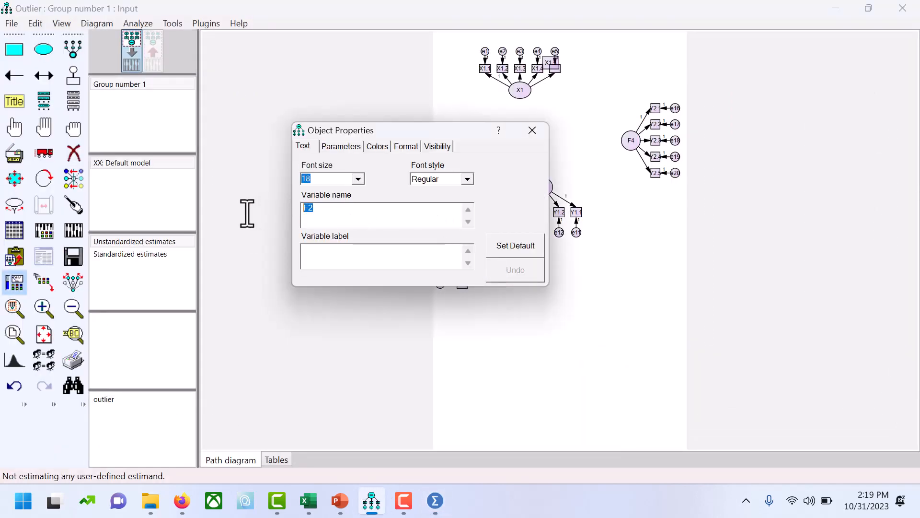
pyautogui.write('X2')
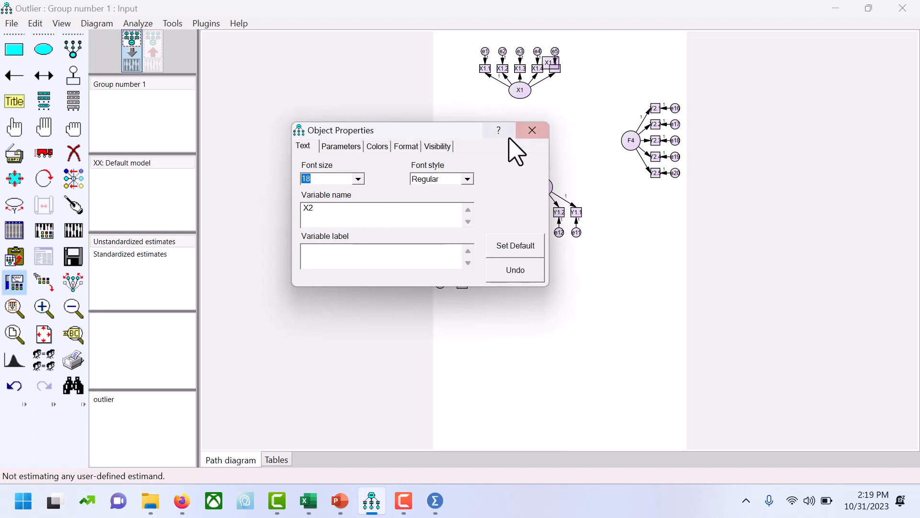
pyautogui.click(531, 131)
# - Rename latent variable F3 as Y1
pyautogui.doubleClick(541, 191)
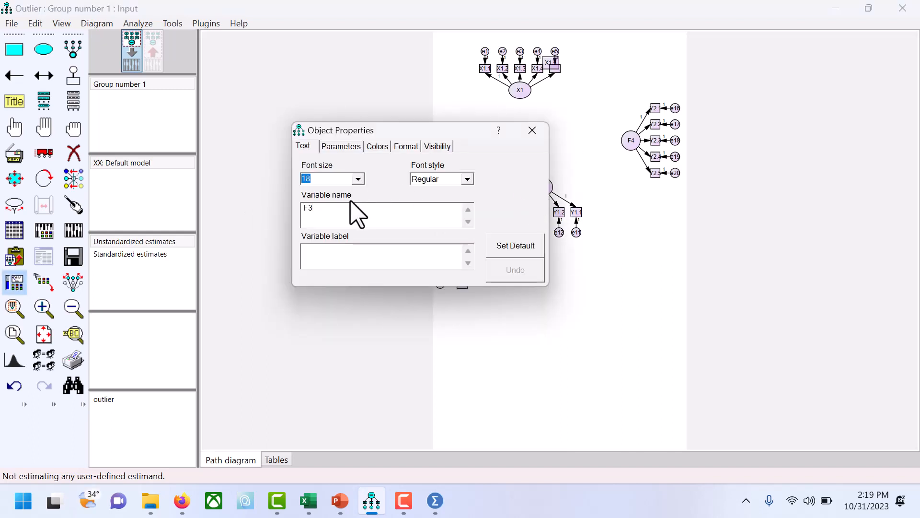
pyautogui.moveTo(339, 209); pyautogui.dragTo(226, 202)
pyautogui.write('Y1')
pyautogui.click(532, 130)
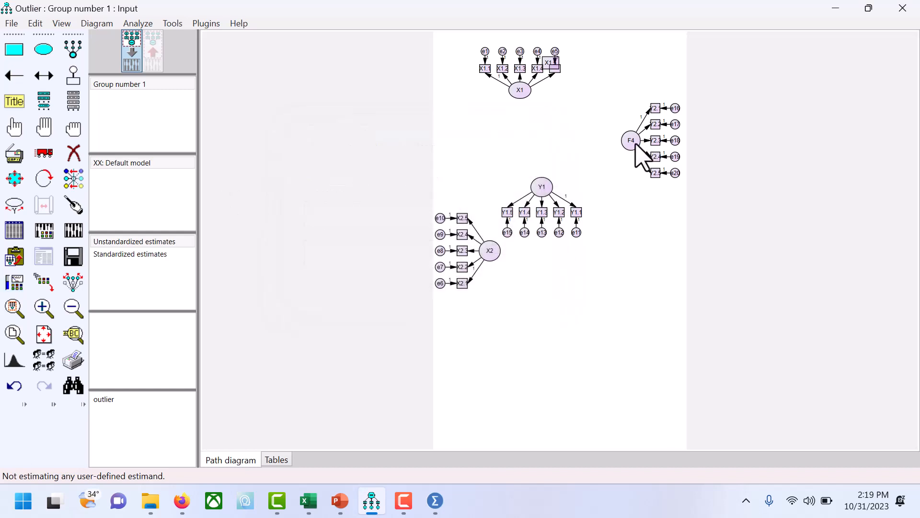
# - Rename latent variable F4 as Y2
pyautogui.doubleClick(636, 144)
pyautogui.moveTo(345, 205); pyautogui.dragTo(248, 209)
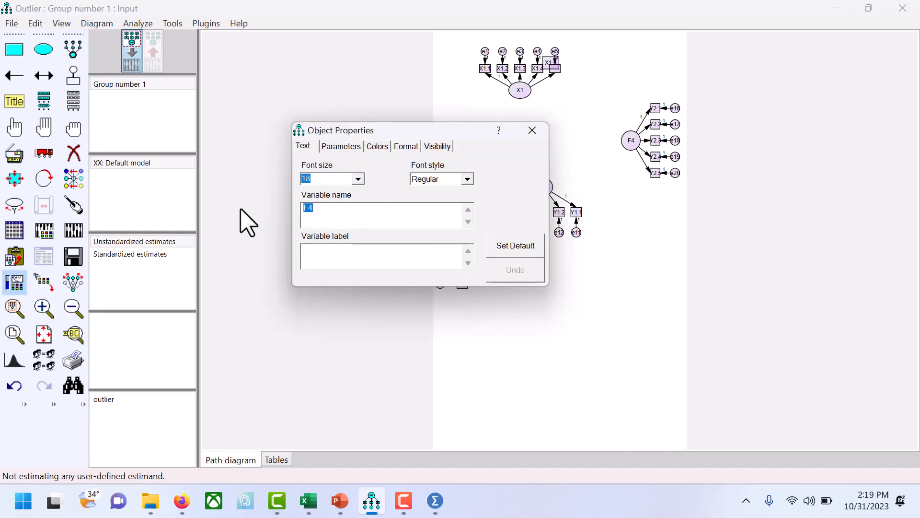
pyautogui.write('Y2')
pyautogui.click(532, 130)
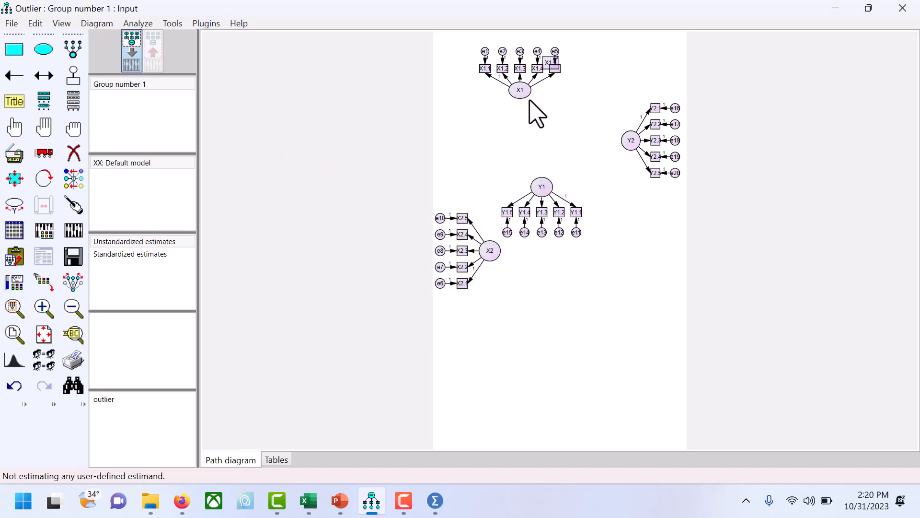
# - Select the four latent variables X1, X2, Y1 and Y2 and draw covariances between all of them
pyautogui.click(206, 24)
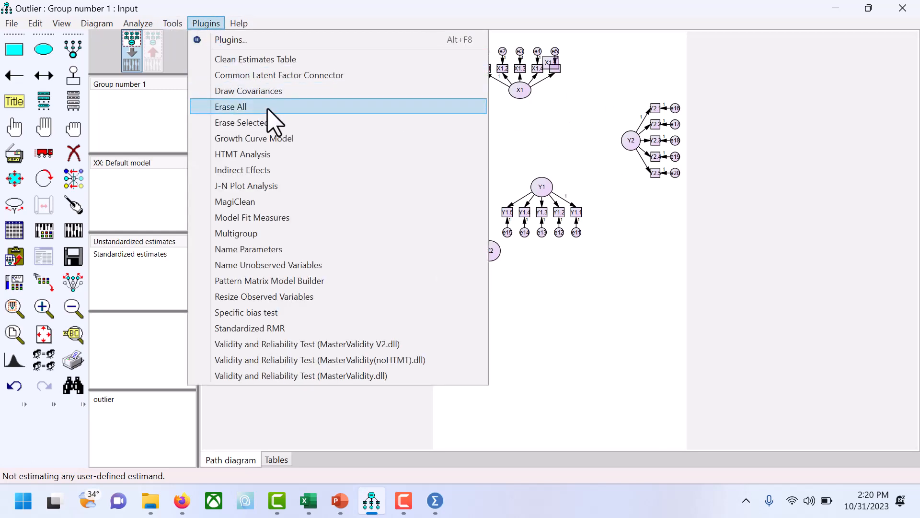
pyautogui.click(541, 168)
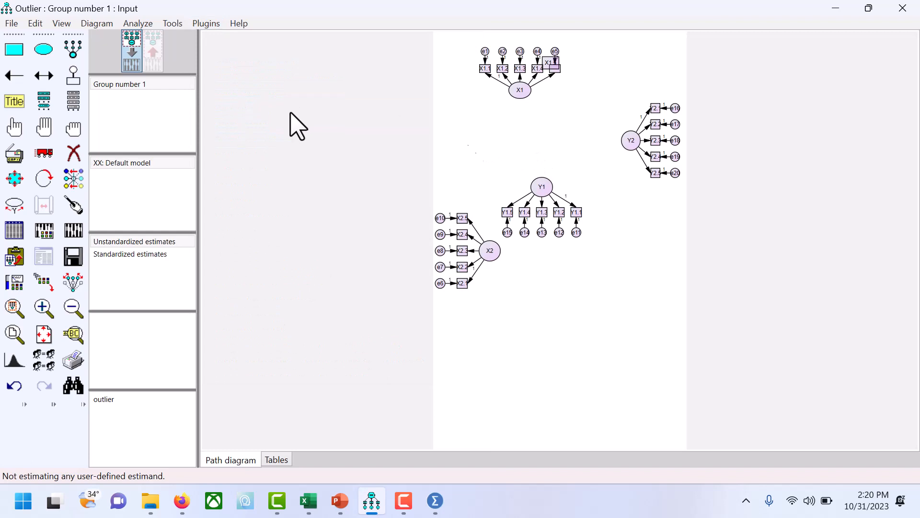
pyautogui.click(14, 127)
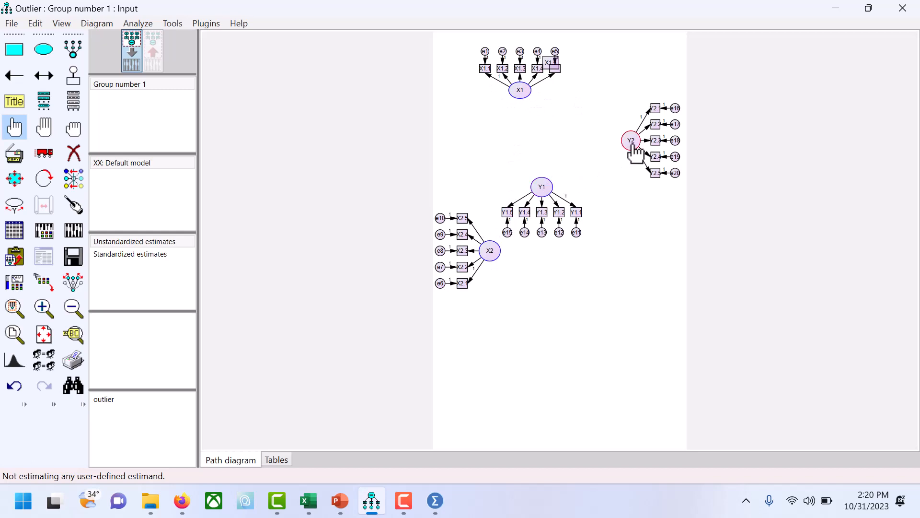
pyautogui.click(209, 24)
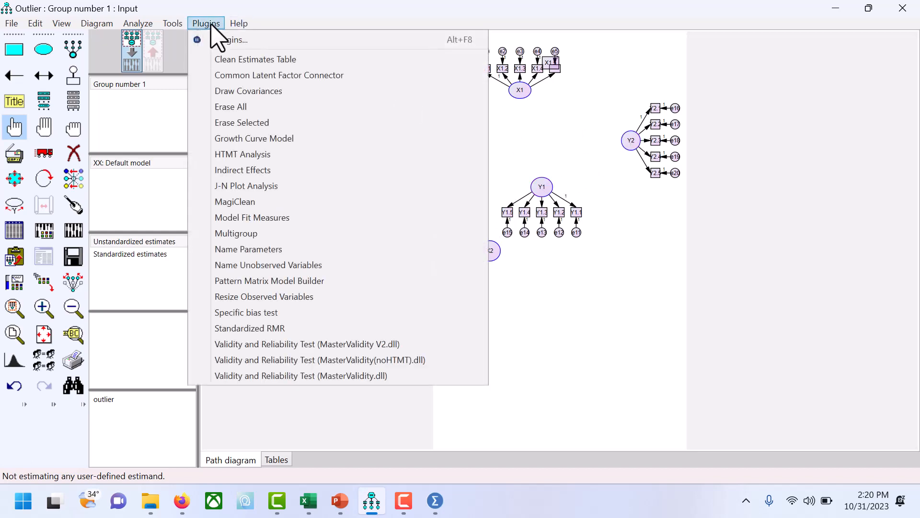
pyautogui.click(249, 91)
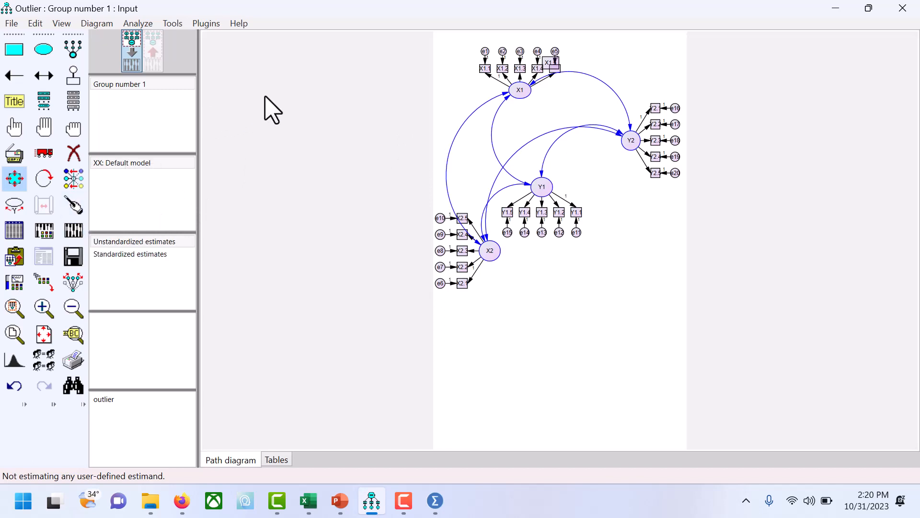
# - Include tests for normality and outliers and modification indices in the analysis output, keeping the modification threshold at 4
pyautogui.click(64, 21)
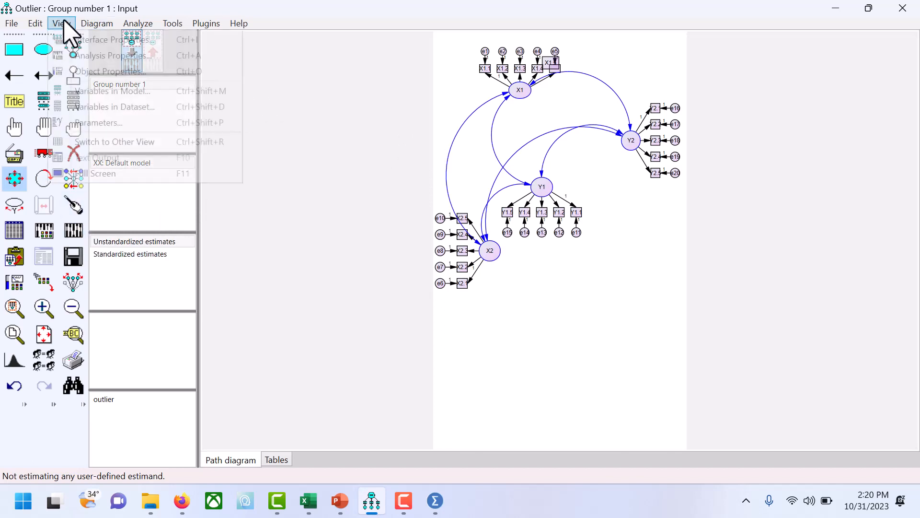
pyautogui.moveTo(47, 21)
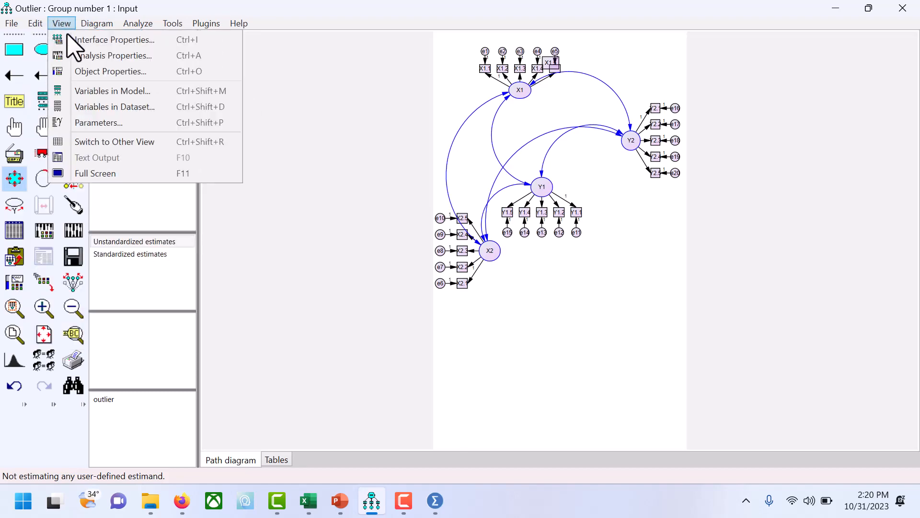
pyautogui.click(98, 56)
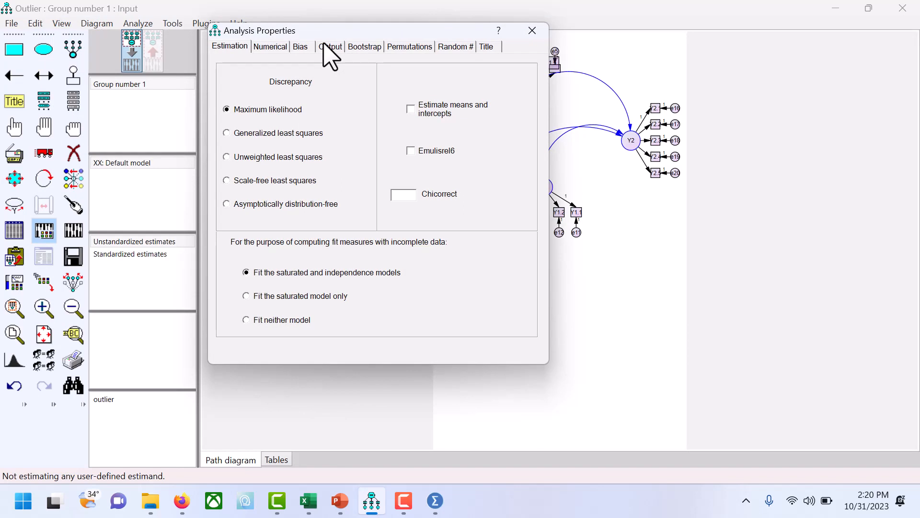
pyautogui.click(331, 48)
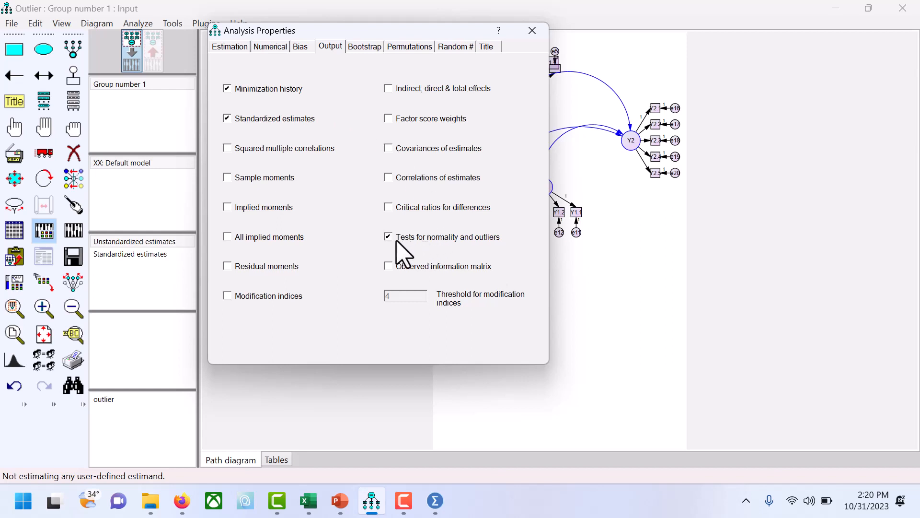
pyautogui.click(289, 296)
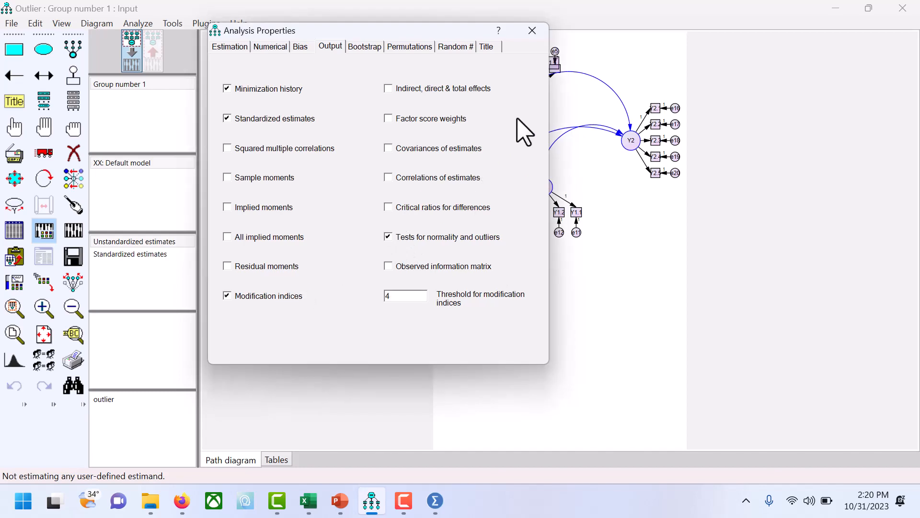
pyautogui.click(533, 30)
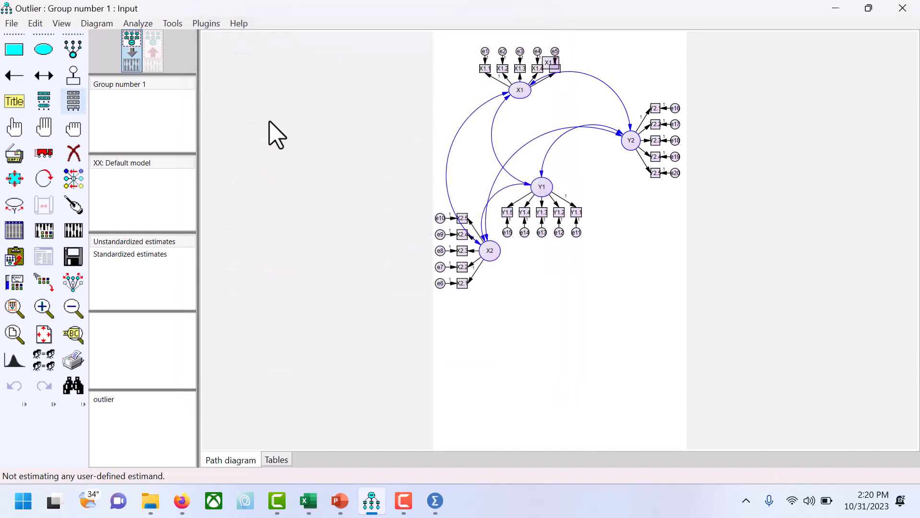
# - Try to calculate the model estimates and dismiss the resulting message
pyautogui.click(73, 232)
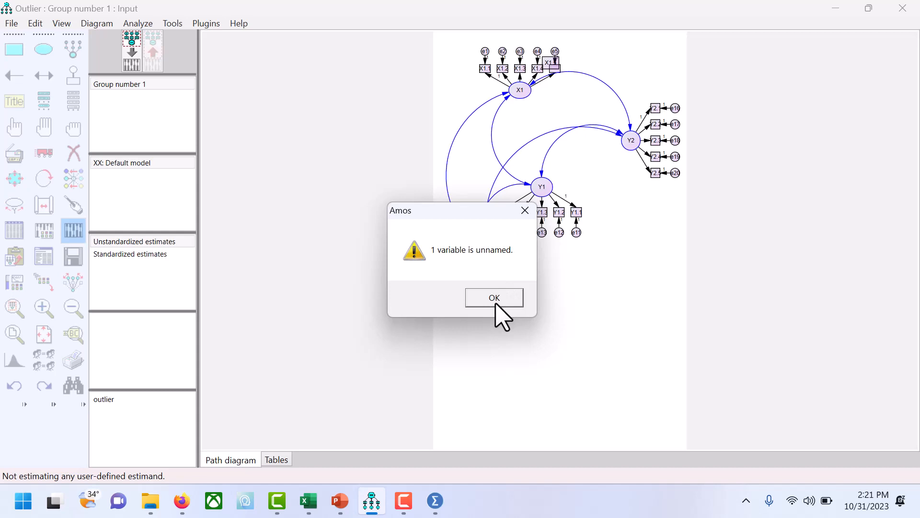
pyautogui.moveTo(464, 209); pyautogui.dragTo(339, 220)
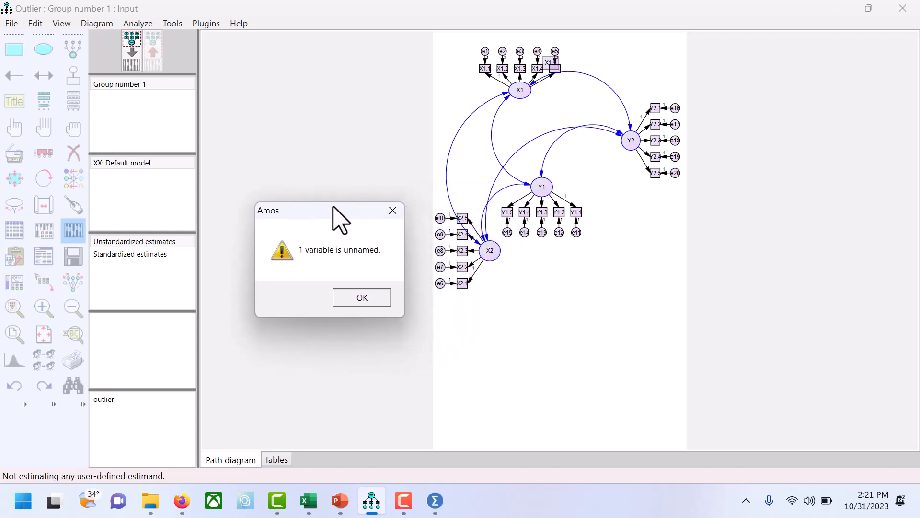
pyautogui.click(368, 283)
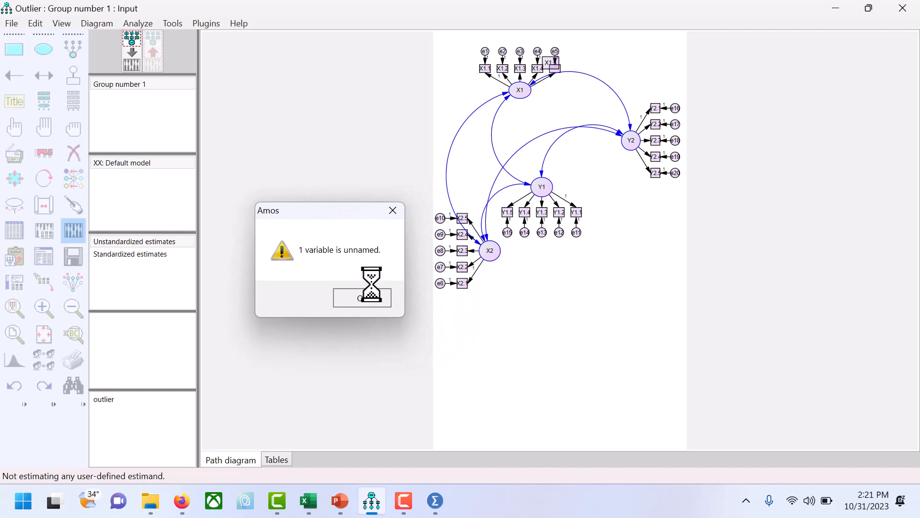
# - Erase the stray X1.5 rectangle overlapping X1's fifth indicator and assign dataset variable X15 to that unnamed indicator
pyautogui.click(74, 153)
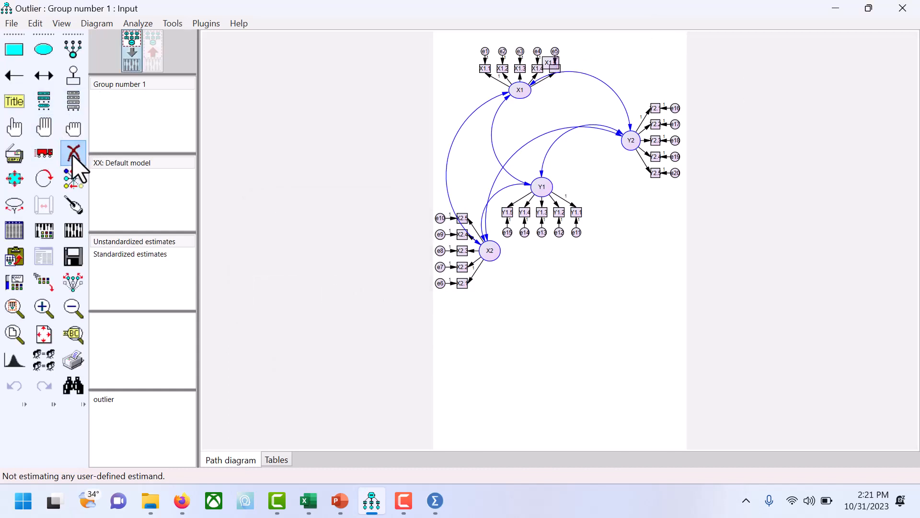
pyautogui.click(551, 63)
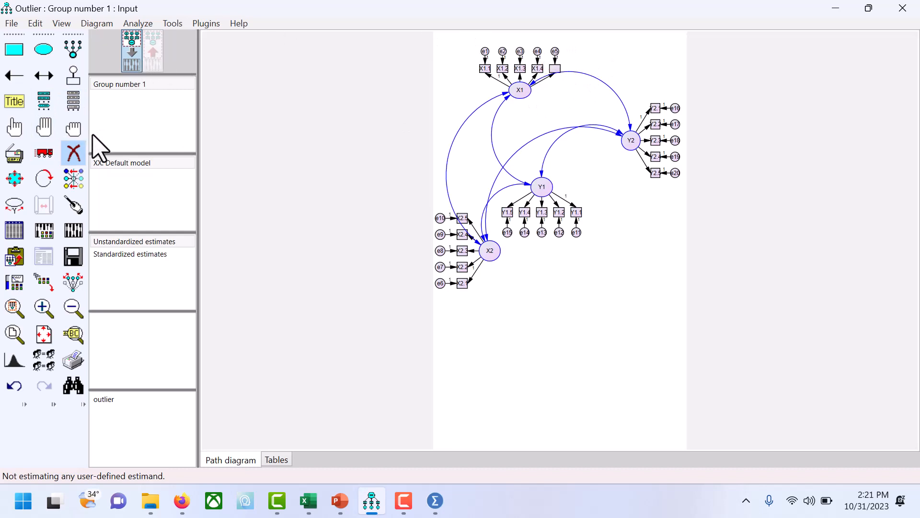
pyautogui.click(73, 101)
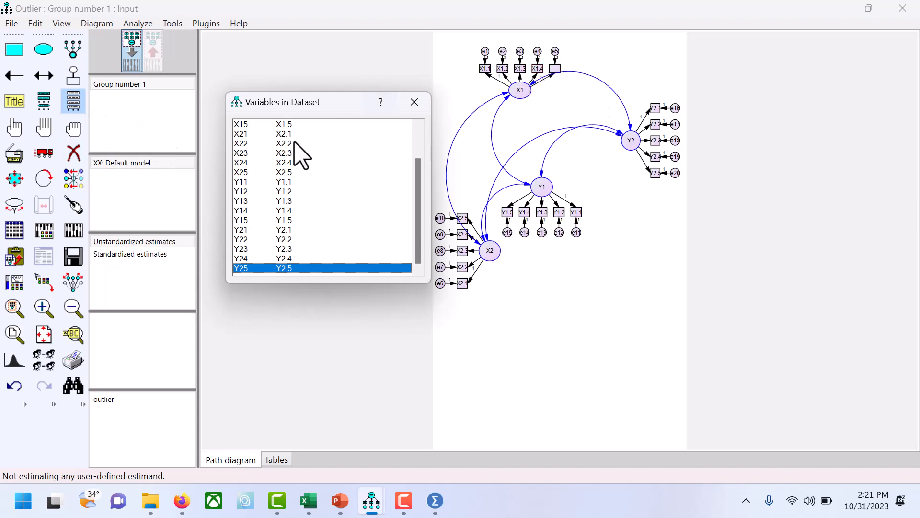
pyautogui.scroll(2, 265, 163)
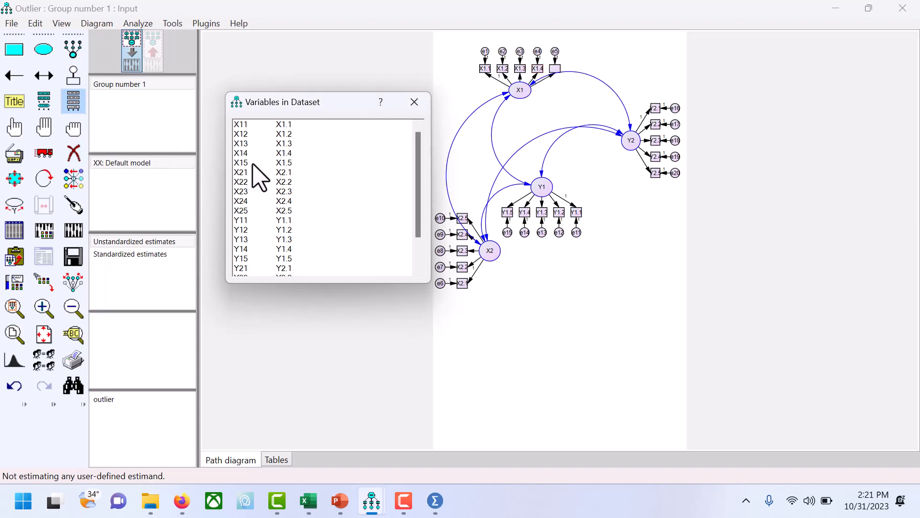
pyautogui.moveTo(255, 164); pyautogui.dragTo(556, 75)
pyautogui.click(414, 101)
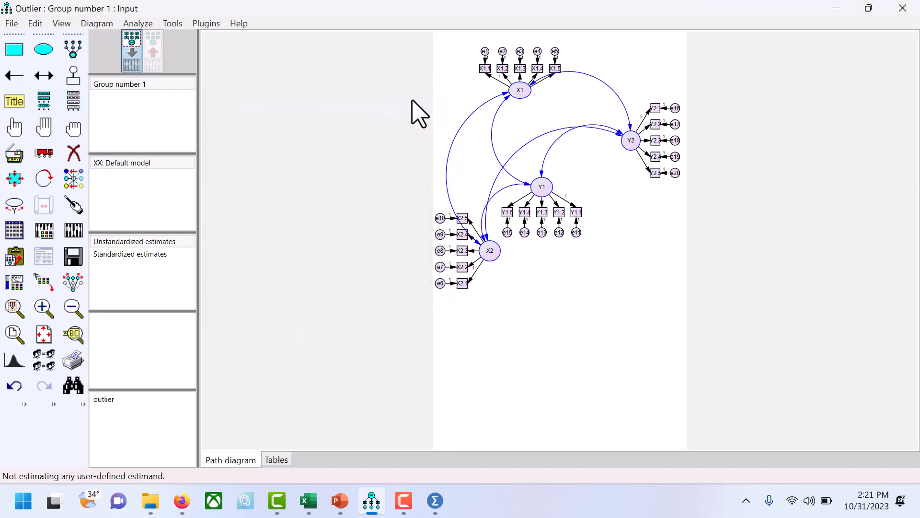
# - Calculate the model estimates and show the standardized estimates on the output path diagram
pyautogui.click(70, 230)
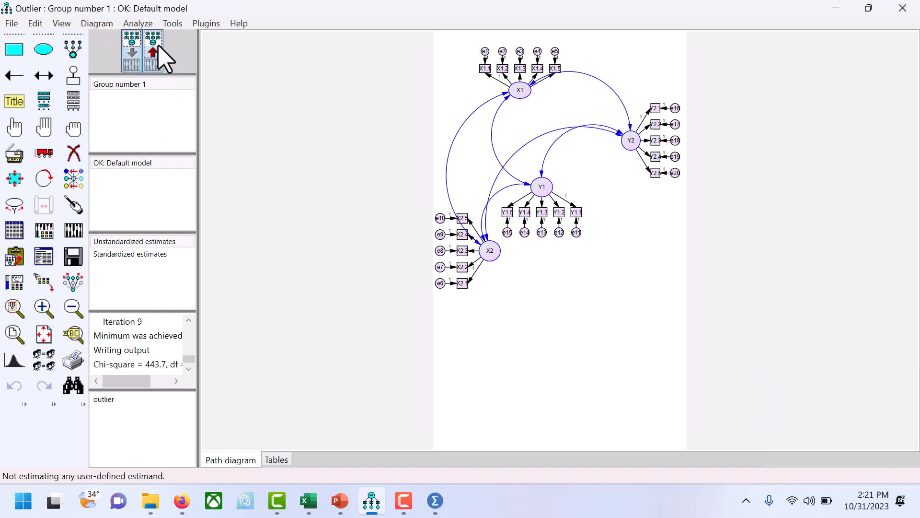
pyautogui.click(153, 52)
pyautogui.click(142, 254)
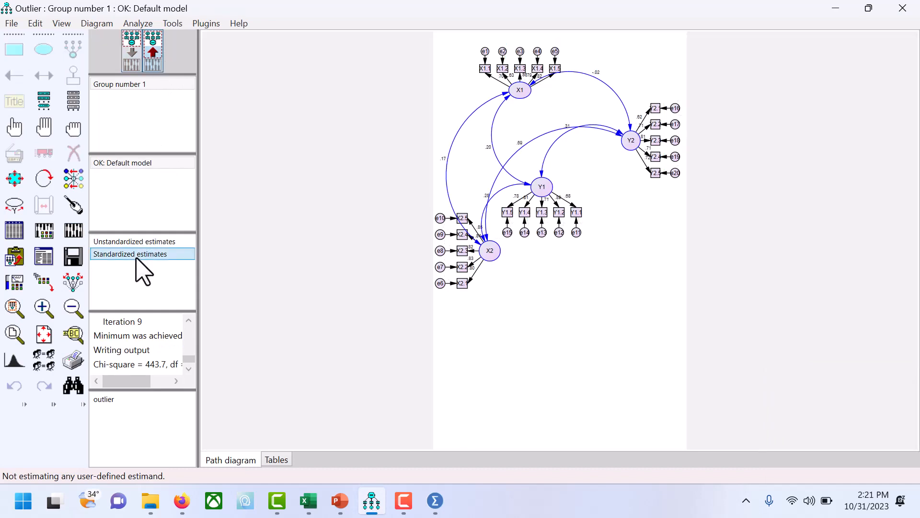
# - Open the text output in a maximized window and display the observations farthest from the centroid (Mahalanobis distance)
pyautogui.click(39, 254)
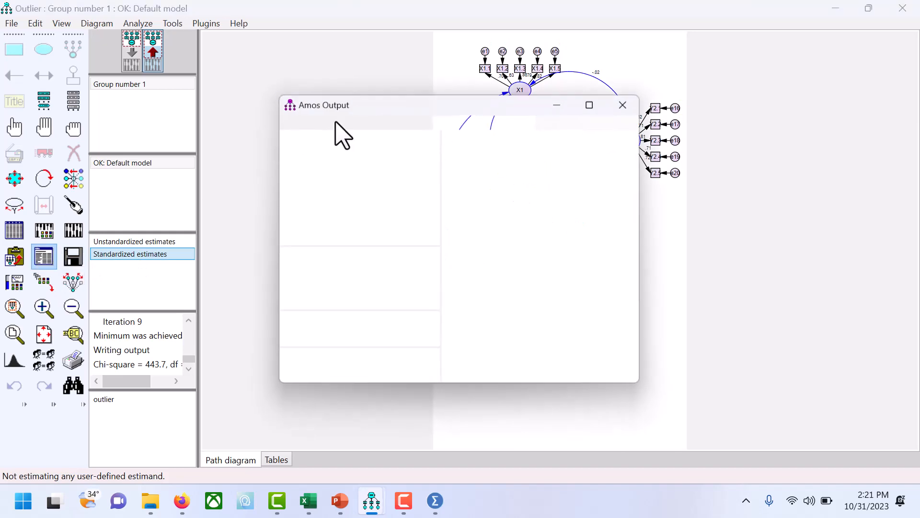
pyautogui.moveTo(352, 96); pyautogui.dragTo(182, 49)
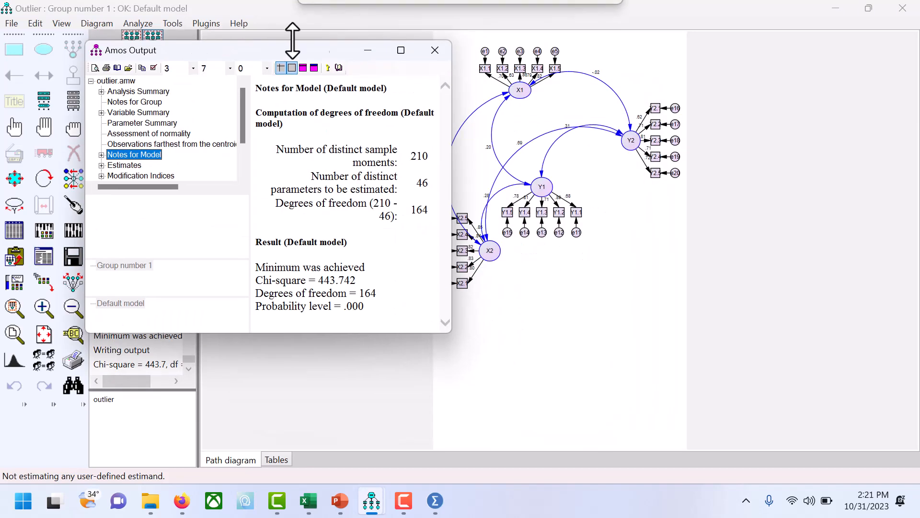
pyautogui.click(400, 49)
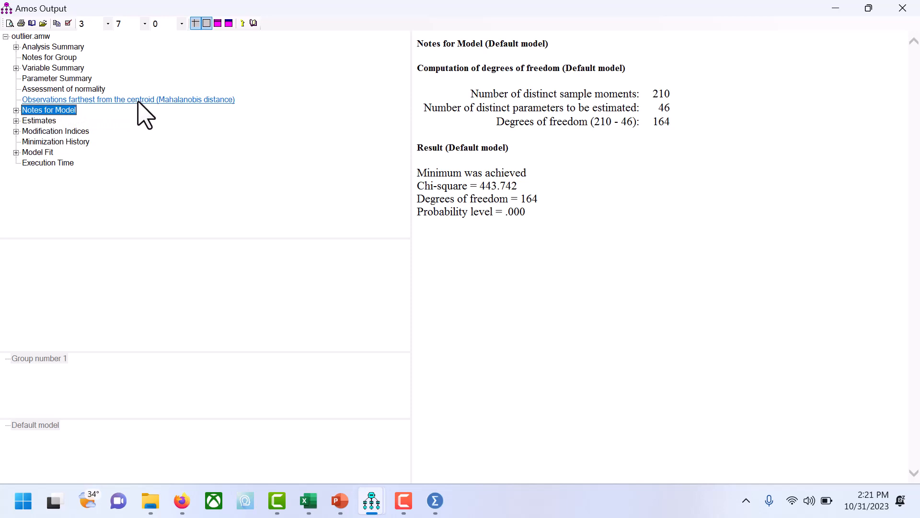
pyautogui.click(208, 103)
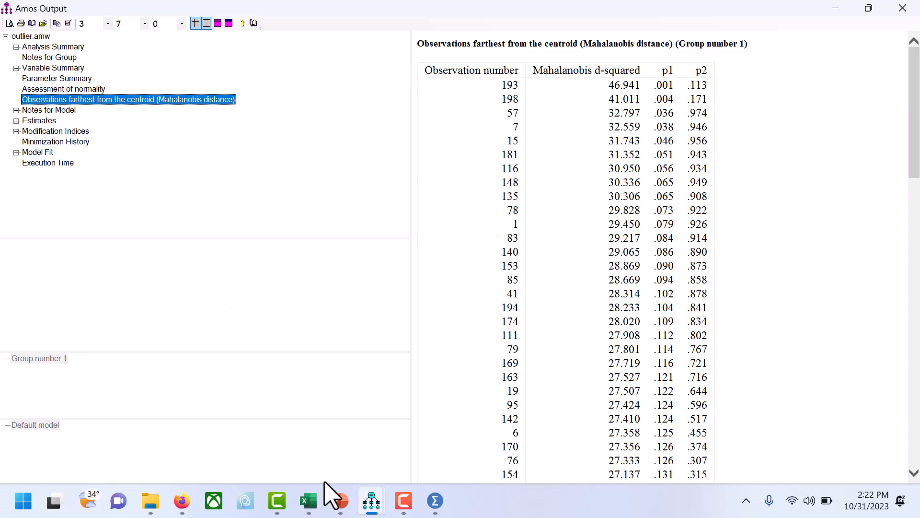
# - Switch to Excel, select cell F207 below the respondent table on the data1 sheet, and return to the Amos Output window
pyautogui.click(309, 501)
pyautogui.click(178, 330)
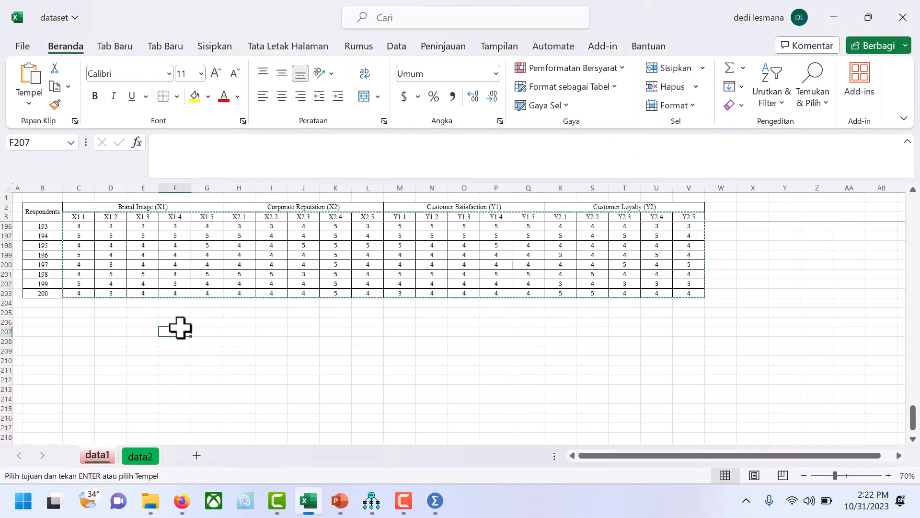
pyautogui.click(377, 501)
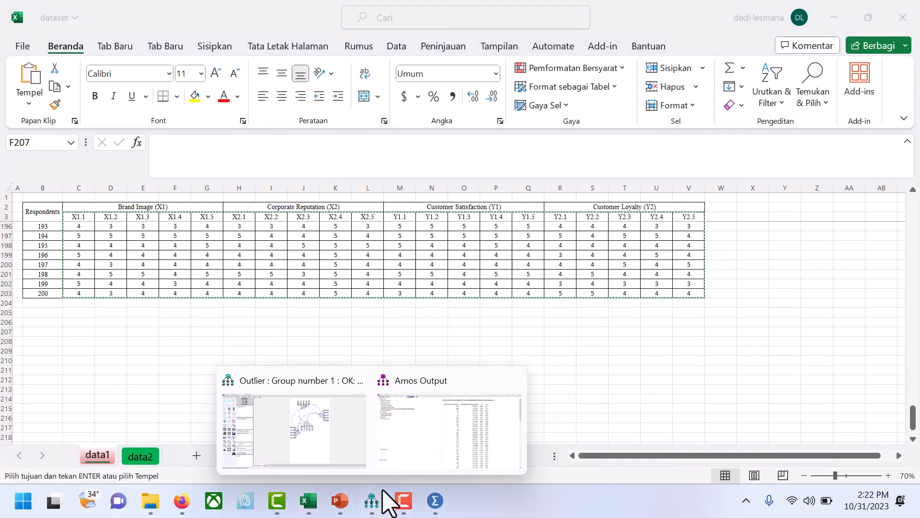
pyautogui.click(420, 442)
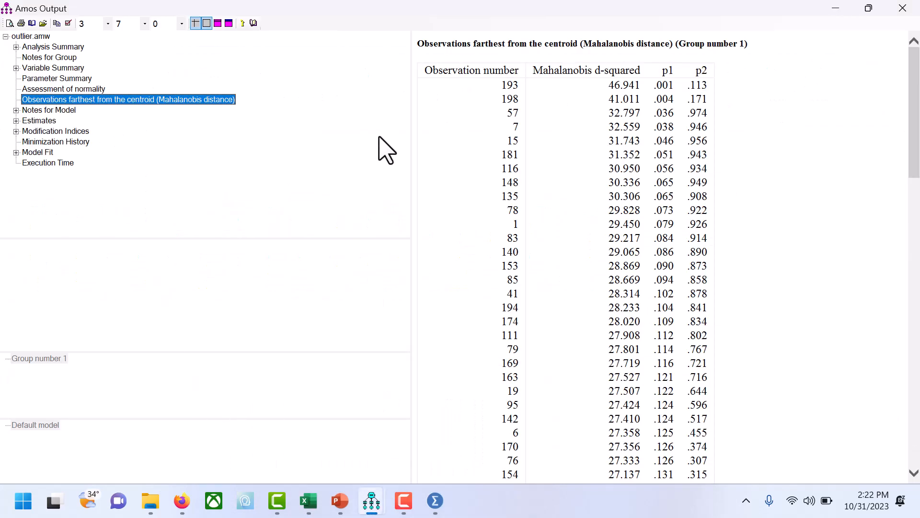
# - Capture the header and first six rows of the Mahalanobis distance table and paste the image below the respondent table in Excel's data1 sheet
pyautogui.press('super+shift+s')
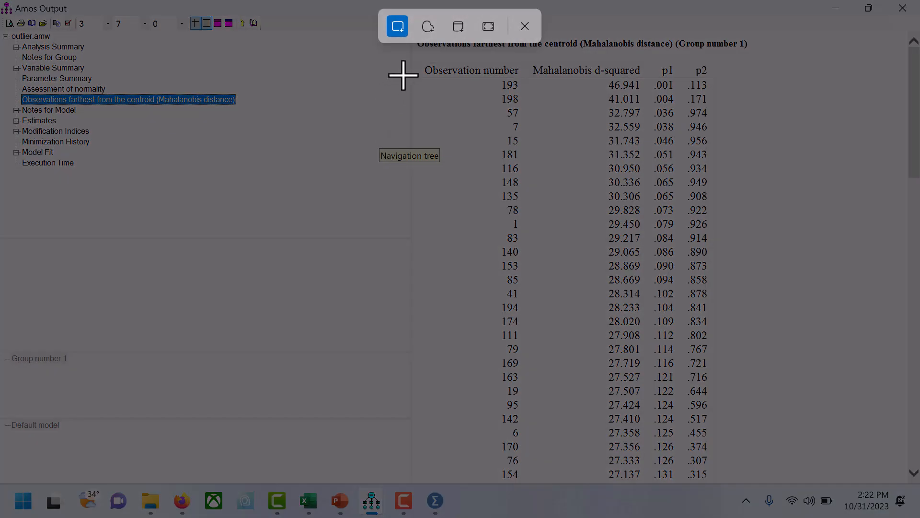
pyautogui.moveTo(411, 60); pyautogui.dragTo(743, 168)
pyautogui.moveTo(151, 501)
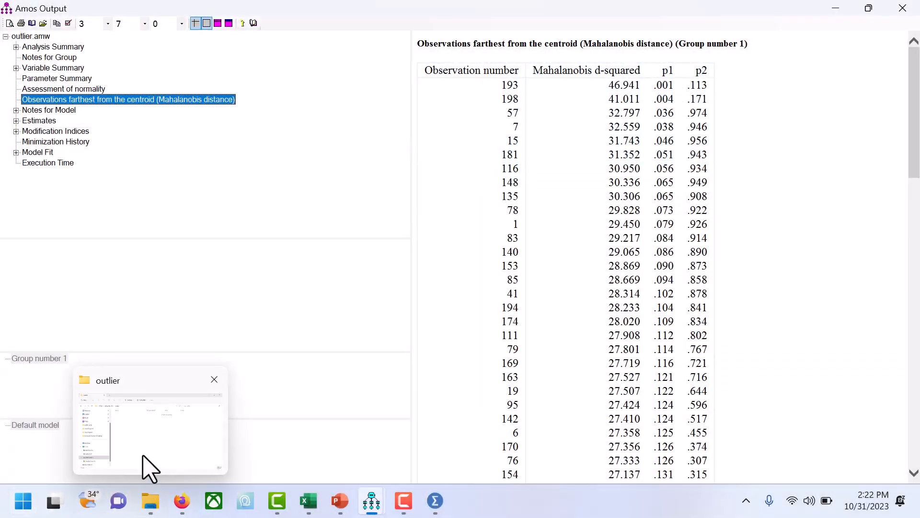
pyautogui.click(308, 501)
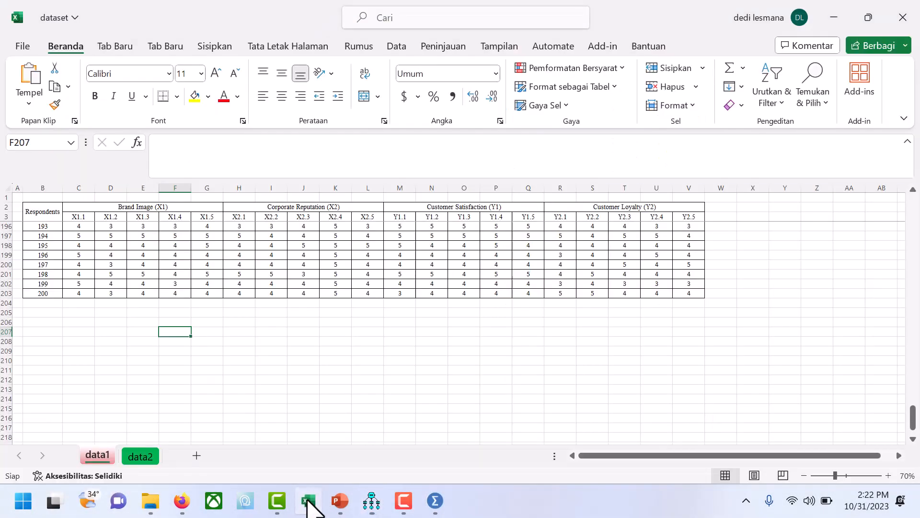
pyautogui.click(28, 79)
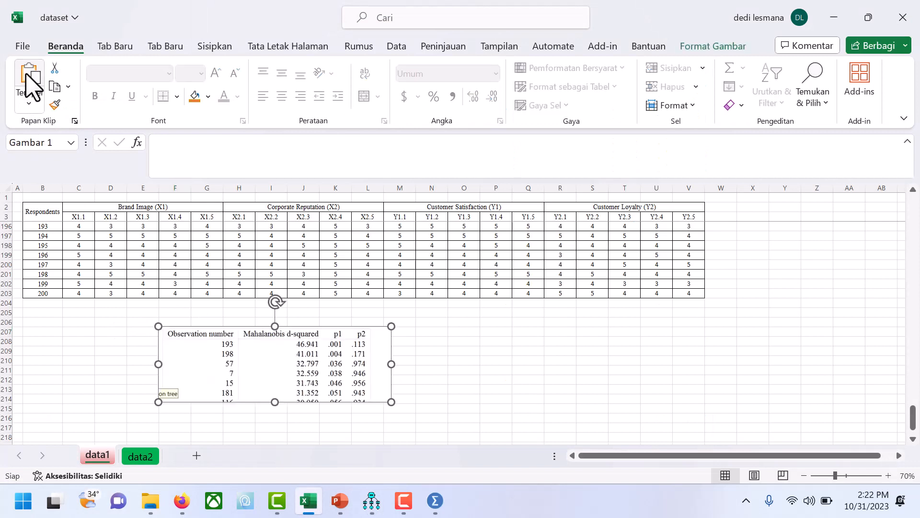
pyautogui.moveTo(192, 339); pyautogui.dragTo(79, 331)
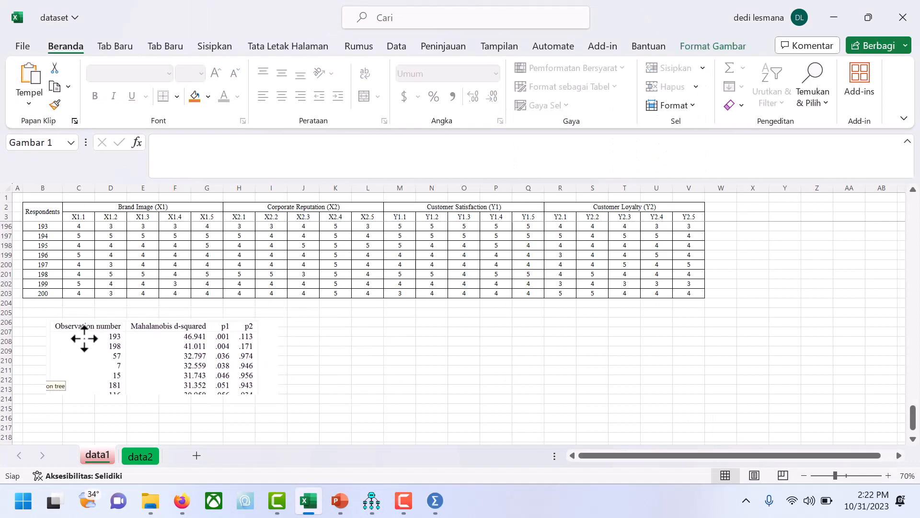
# - Enter the formula =CHIINV(0.001,20) in cell K206, beside the pasted Mahalanobis distance image
pyautogui.click(341, 323)
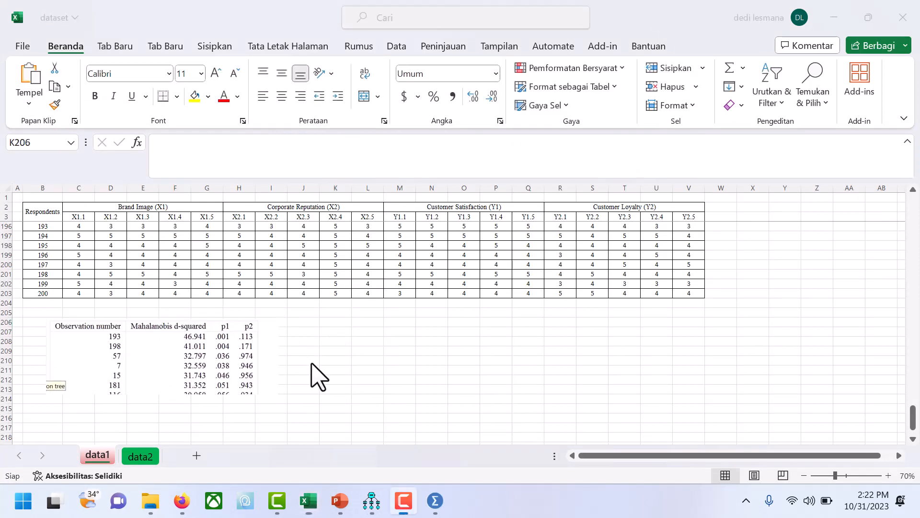
pyautogui.click(324, 323)
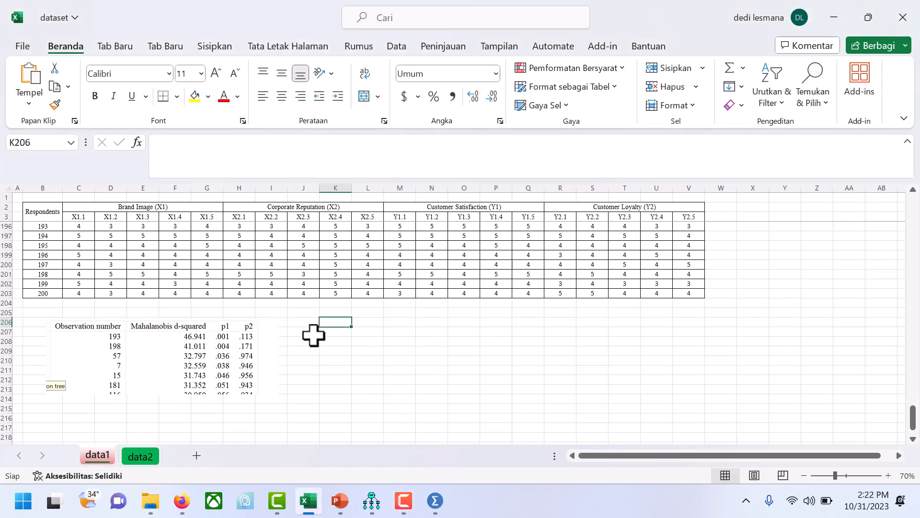
pyautogui.write('=')
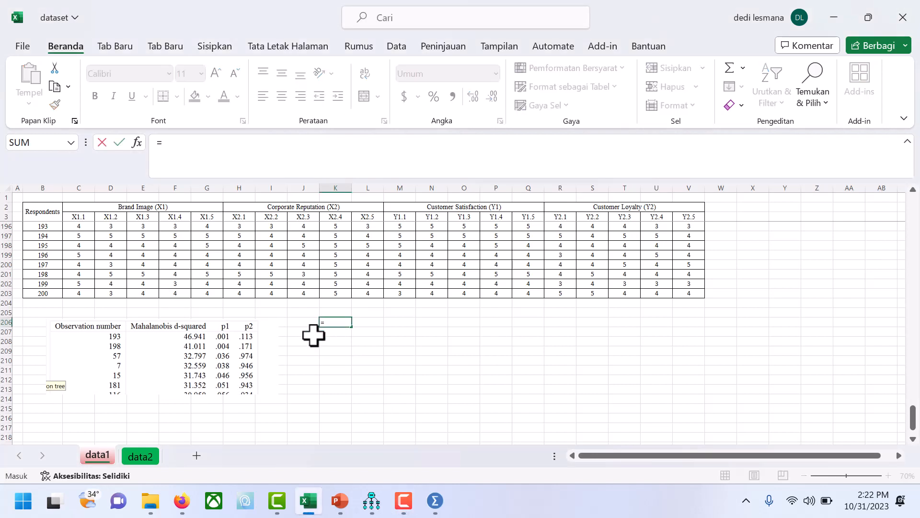
pyautogui.write('CHIN')
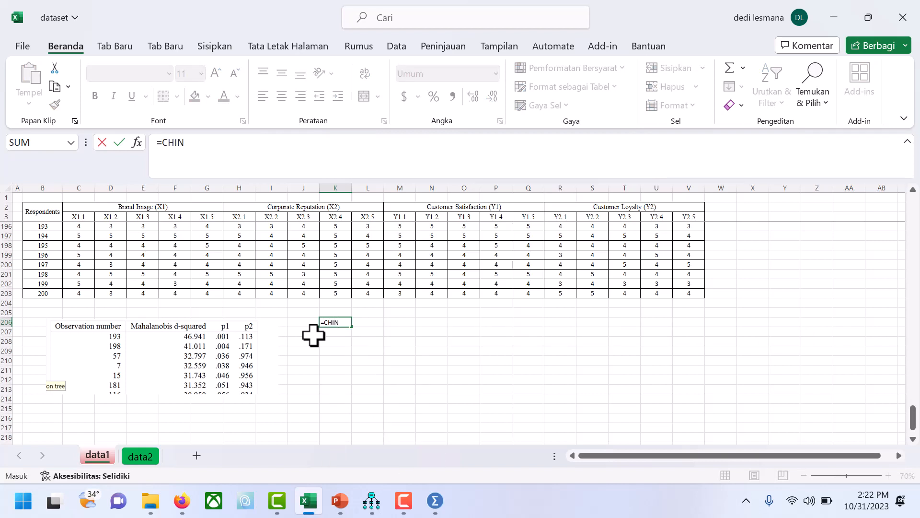
pyautogui.press('BackSpace')
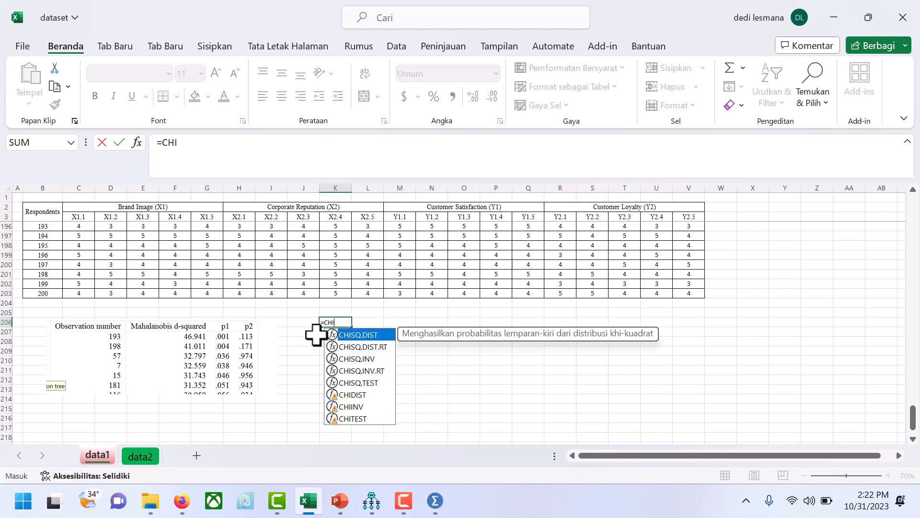
pyautogui.click(360, 407)
pyautogui.doubleClick(360, 407)
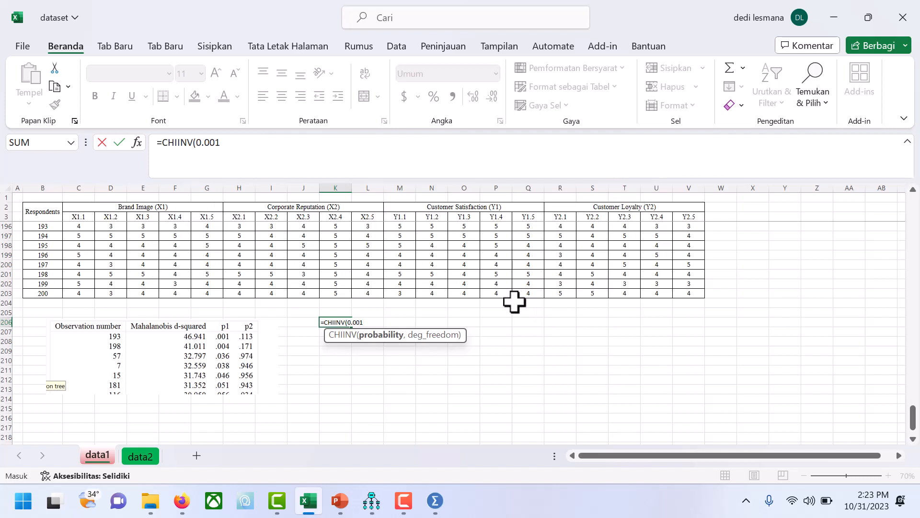
pyautogui.write(',20')
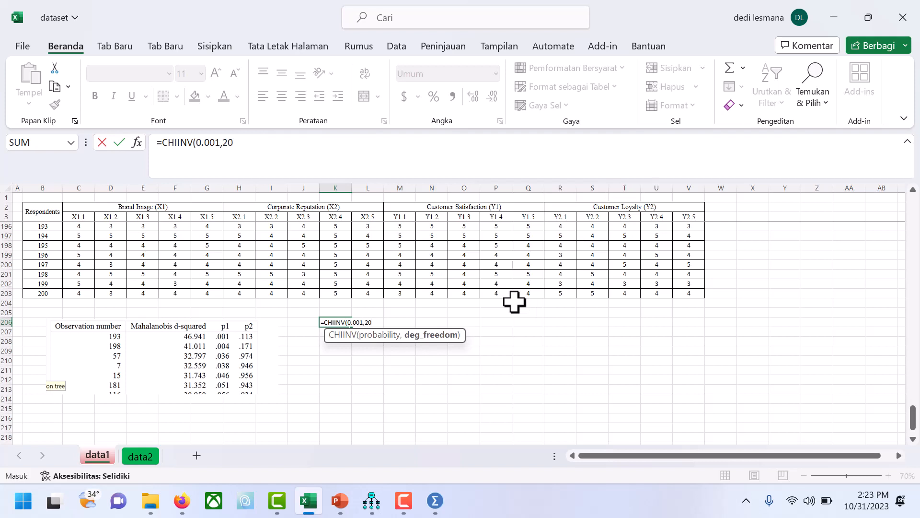
pyautogui.press('Return')
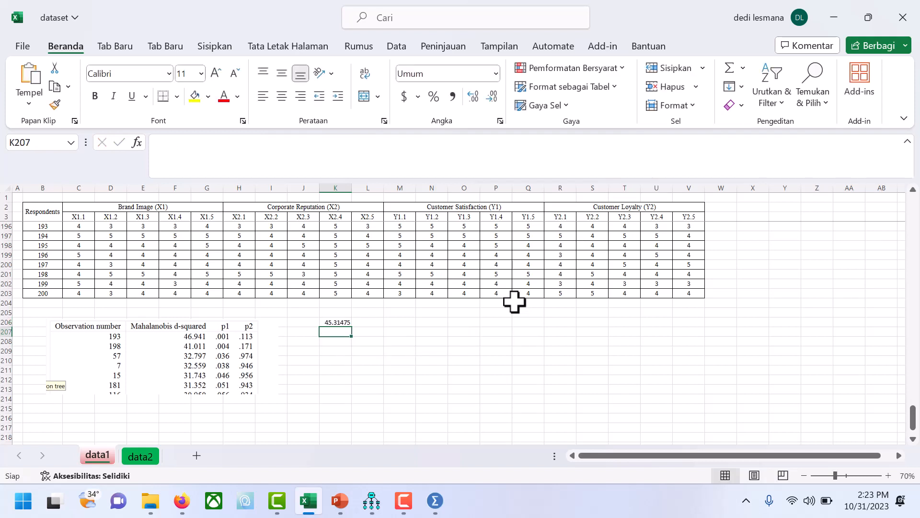
# - Format the chi-square value in cell K206 to three decimal places
pyautogui.click(341, 322)
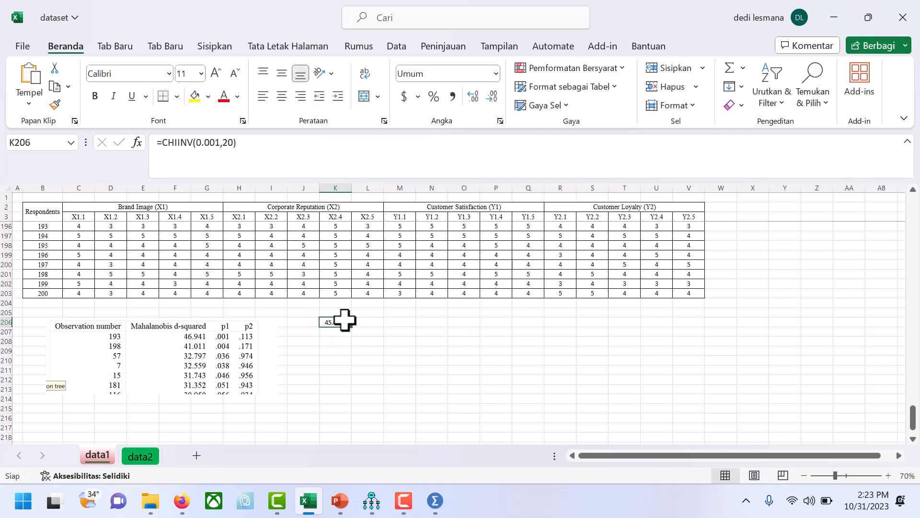
pyautogui.click(493, 96)
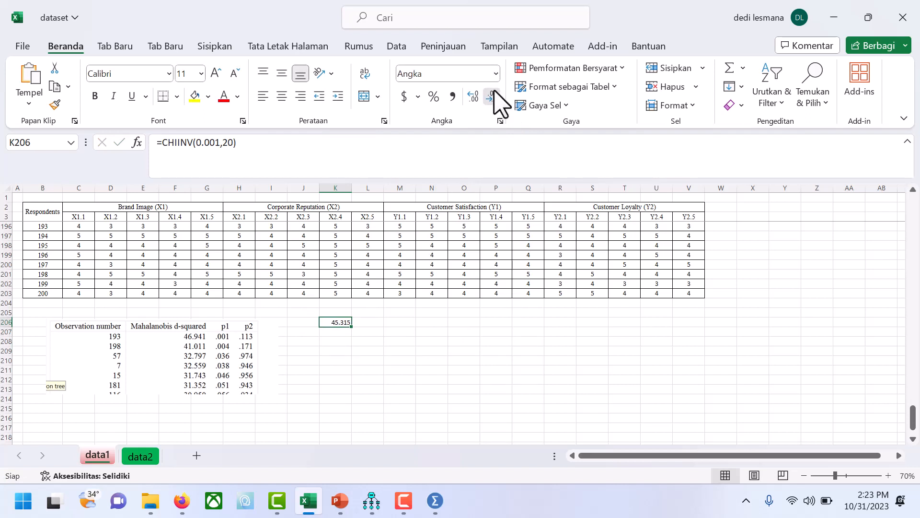
pyautogui.click(475, 96)
# - Switch to the Amos Output window and display the assessment of normality
pyautogui.click(372, 501)
pyautogui.click(396, 455)
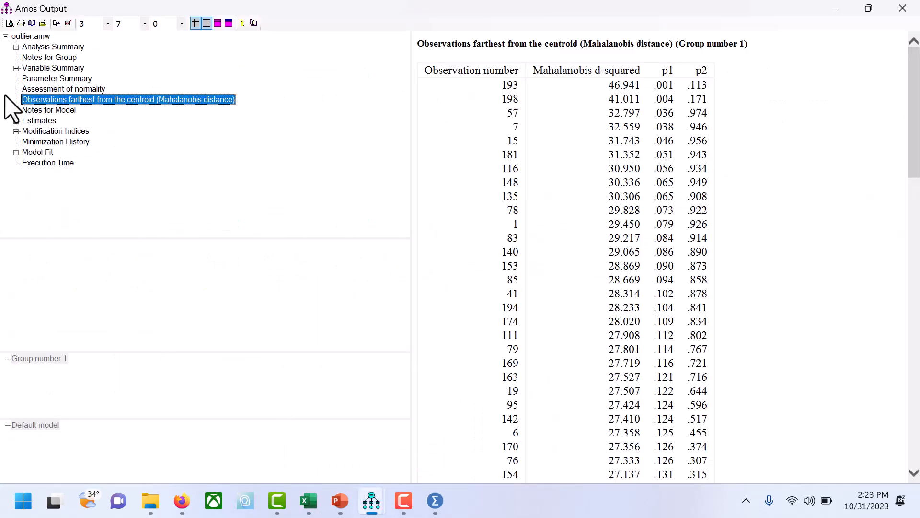
pyautogui.click(86, 89)
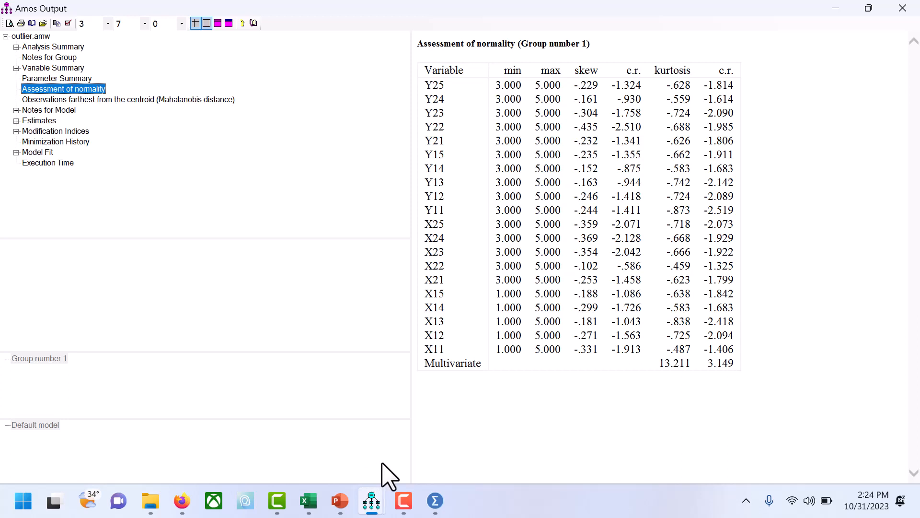
# - Switch to the SPSS Data Editor and select the entire row of case 193
pyautogui.click(434, 501)
pyautogui.scroll(-20, 72, 304)
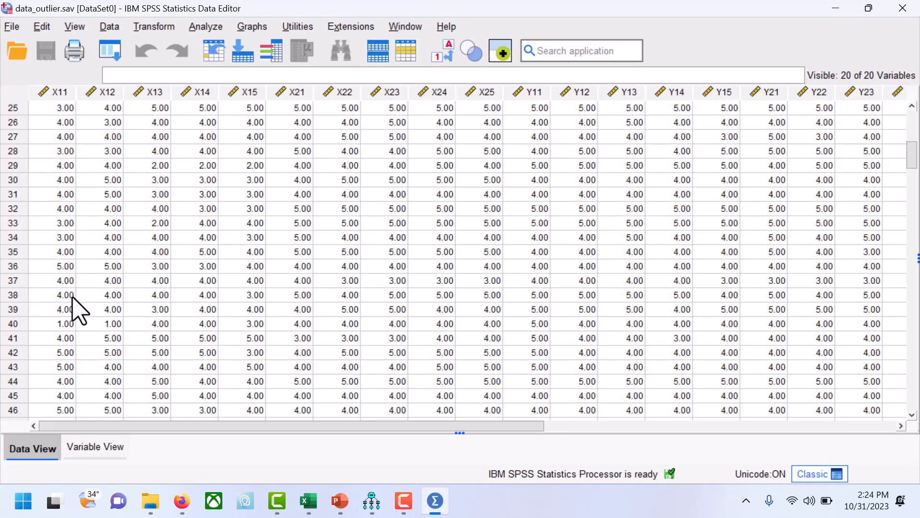
pyautogui.scroll(-20, 72, 314)
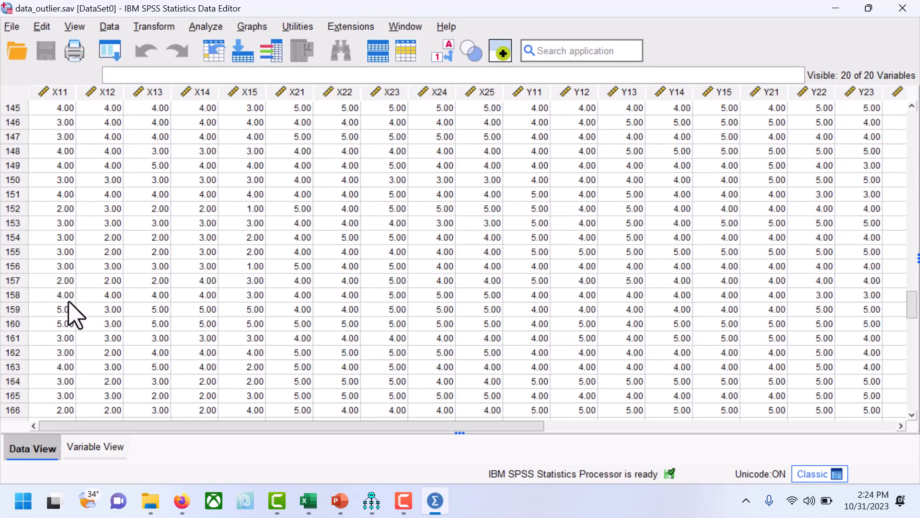
pyautogui.scroll(-2, 53, 340)
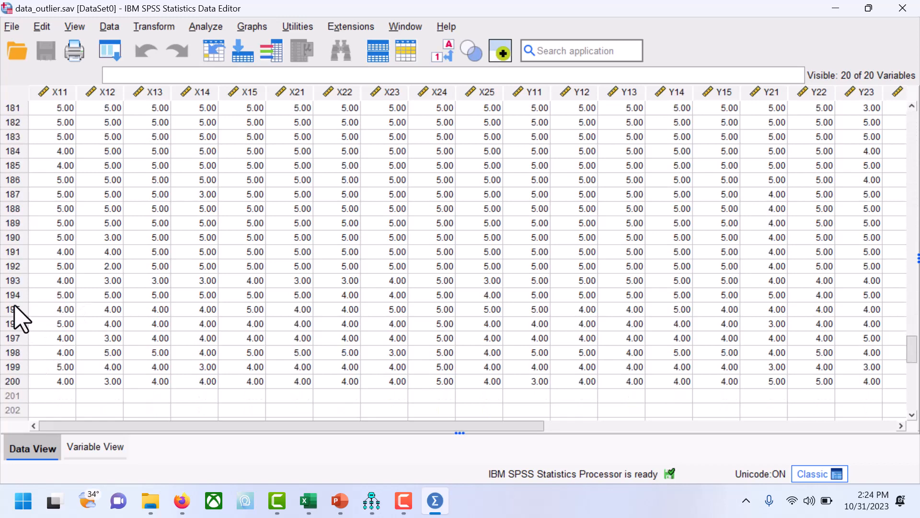
pyautogui.click(20, 281)
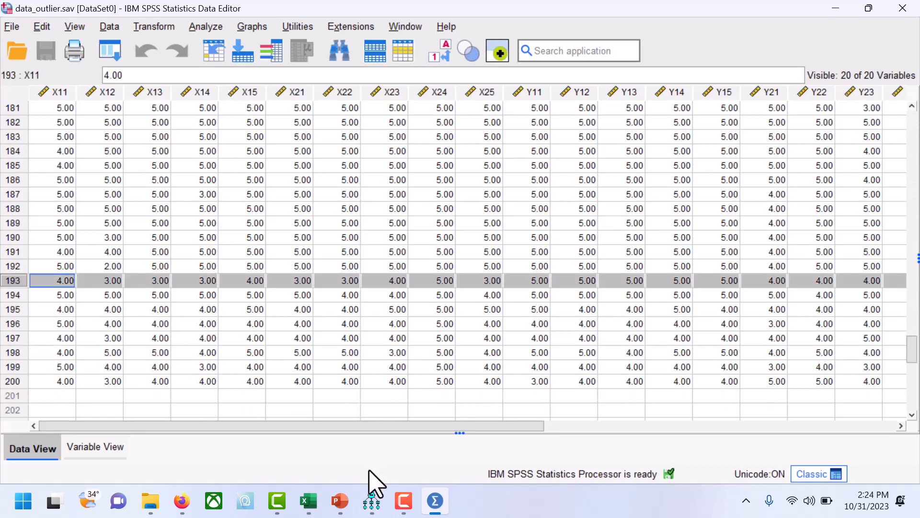
# - Review the Mahalanobis distance table in the Amos Output window again and return to the SPSS Data Editor
pyautogui.moveTo(373, 500)
pyautogui.click(407, 461)
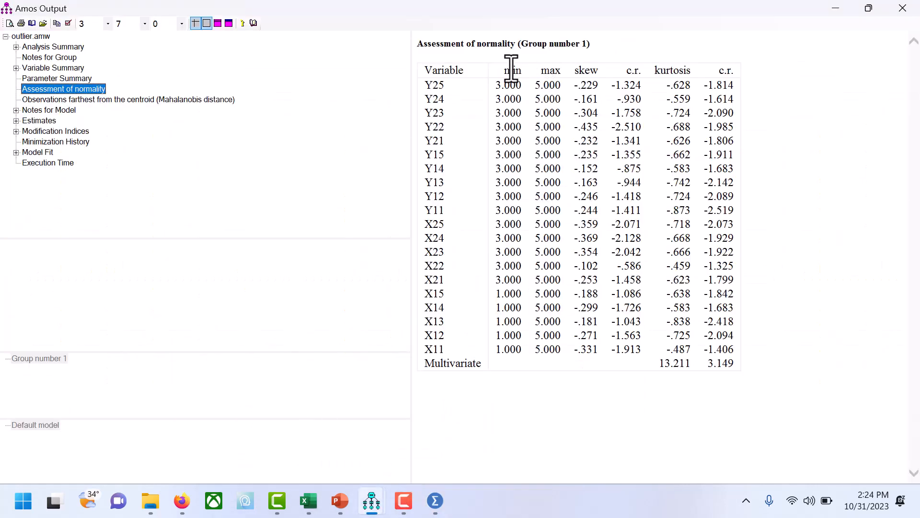
pyautogui.click(64, 99)
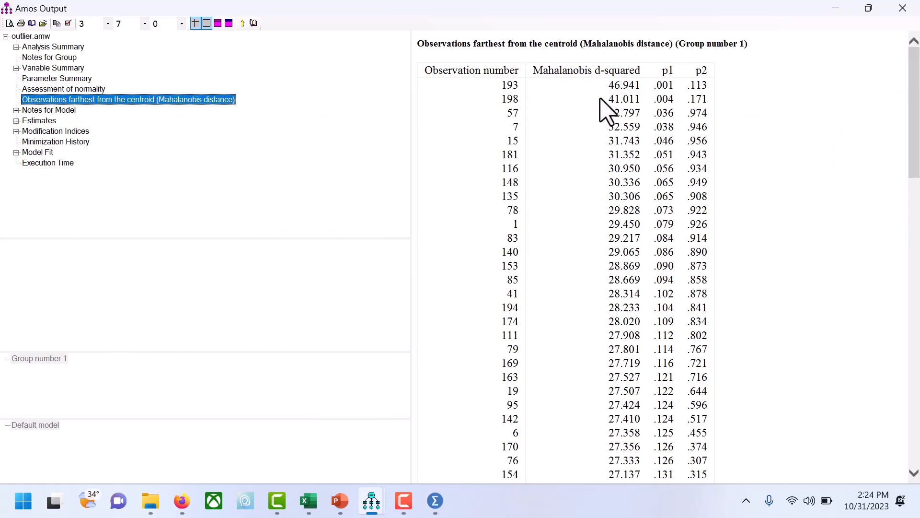
pyautogui.moveTo(438, 499)
pyautogui.click(378, 462)
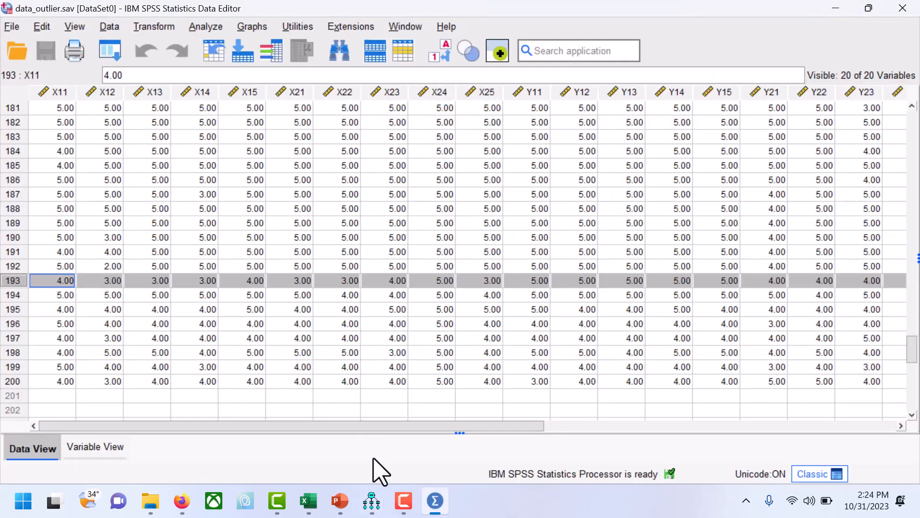
# - Delete case 193 from the SPSS data and save data_outlier.sav
pyautogui.rightClick(14, 281)
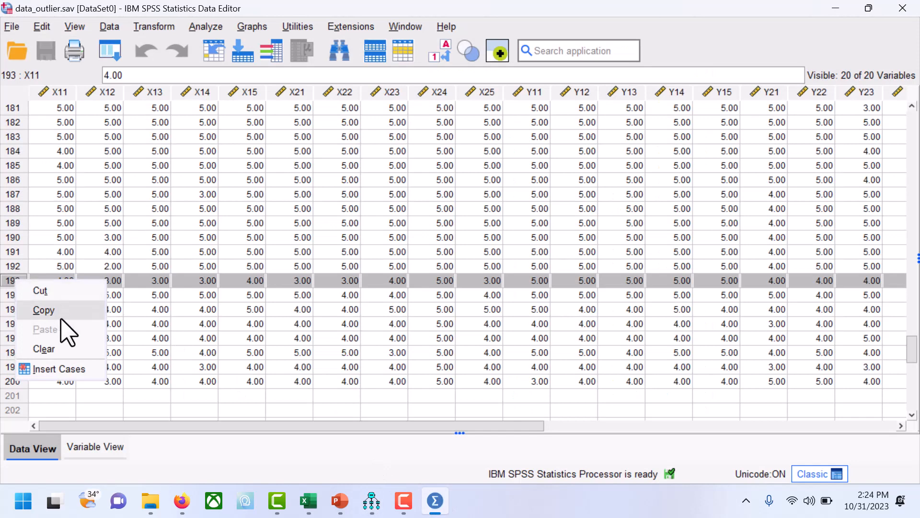
pyautogui.click(66, 348)
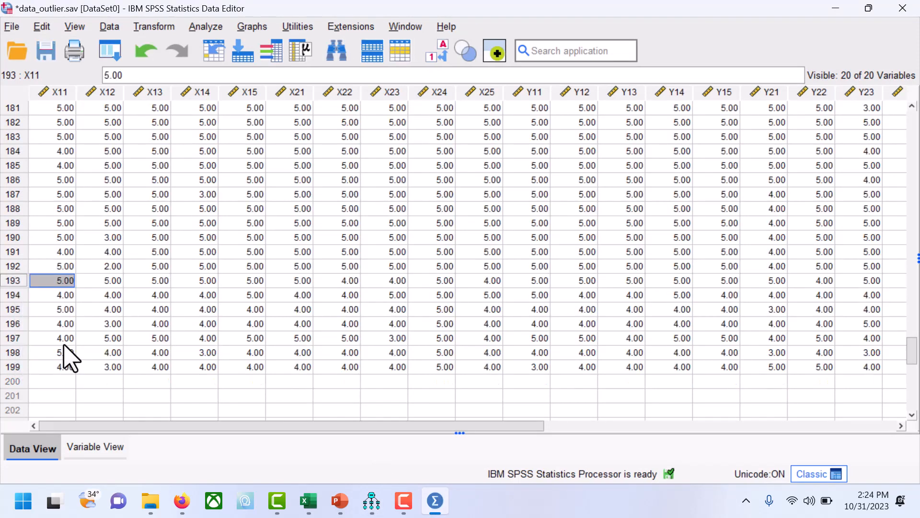
pyautogui.click(47, 60)
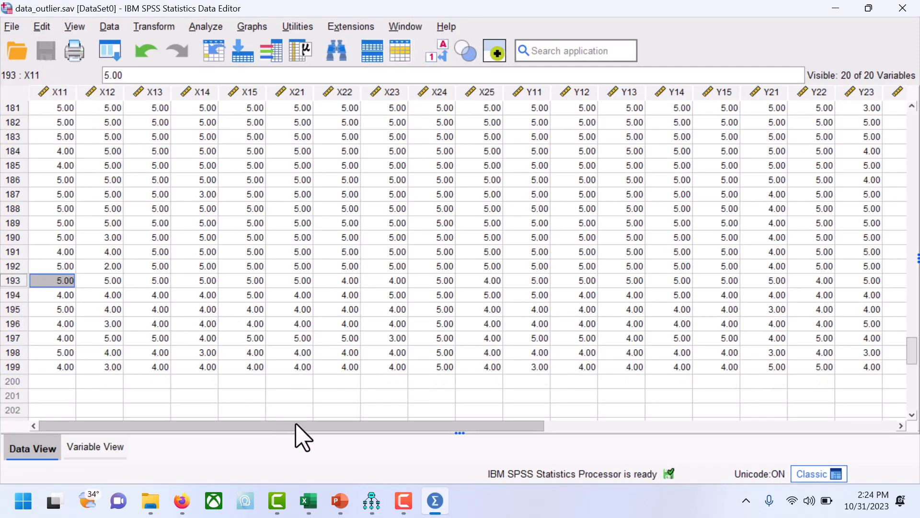
# - Switch to the Amos model window, recalculate the estimates with the updated data and show the output path diagram
pyautogui.moveTo(372, 502)
pyautogui.click(331, 437)
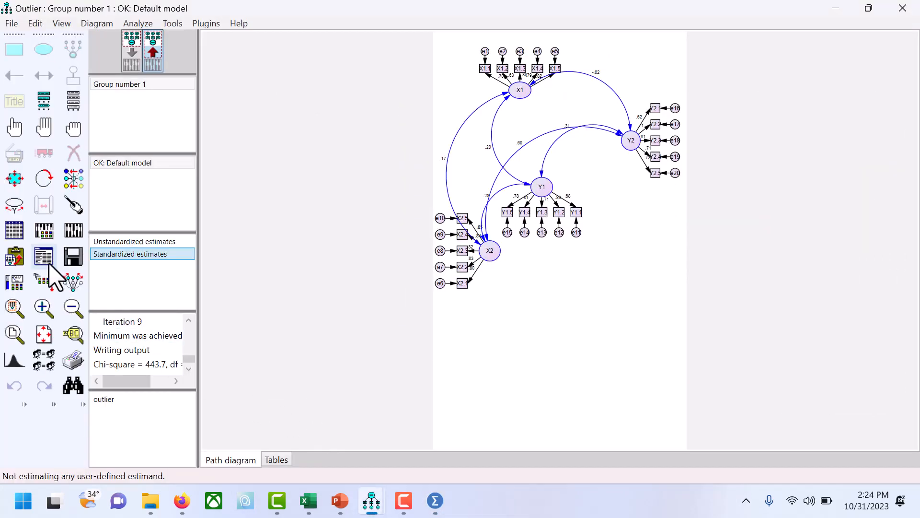
pyautogui.click(73, 230)
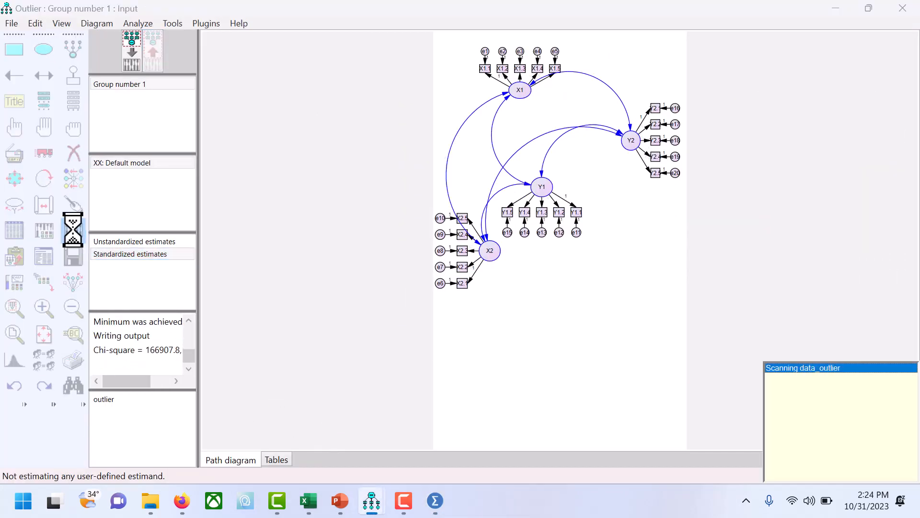
pyautogui.click(152, 53)
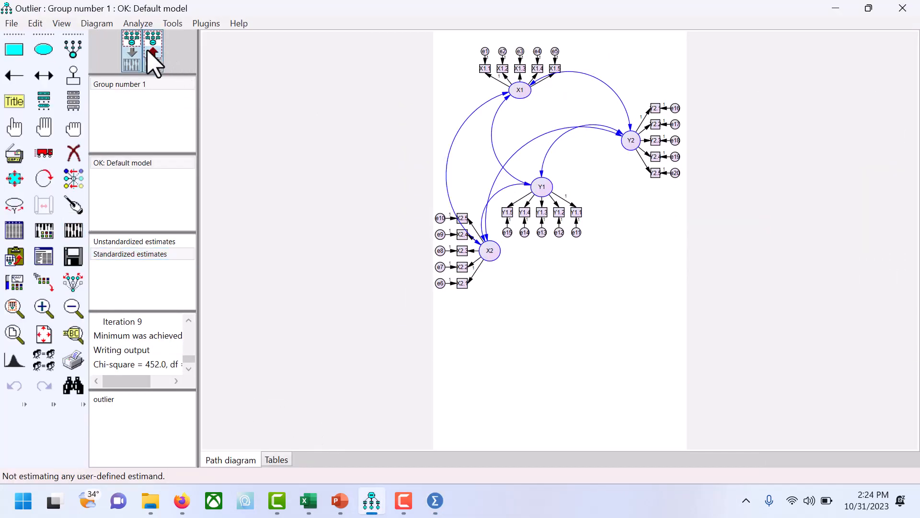
# - Open the new text output's Mahalanobis distance table and compare it with the chi-square value in Excel's cell K206
pyautogui.click(44, 259)
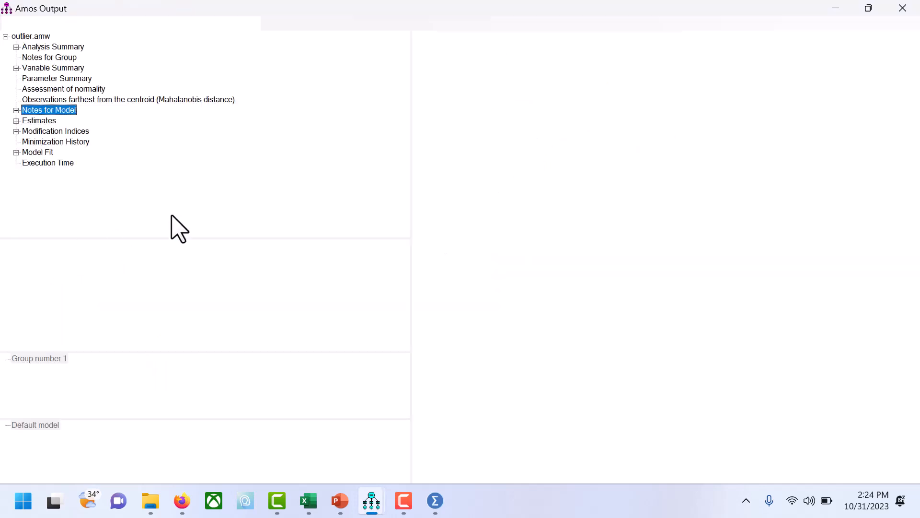
pyautogui.click(88, 101)
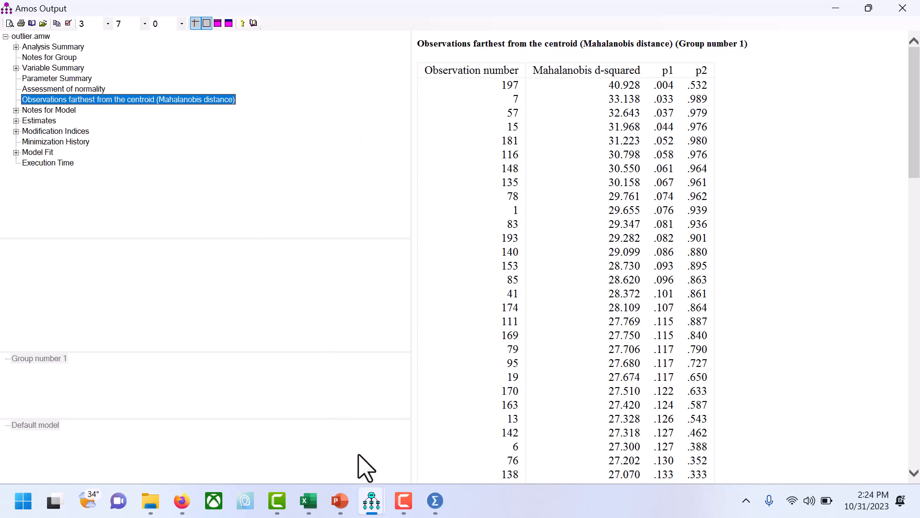
pyautogui.click(308, 500)
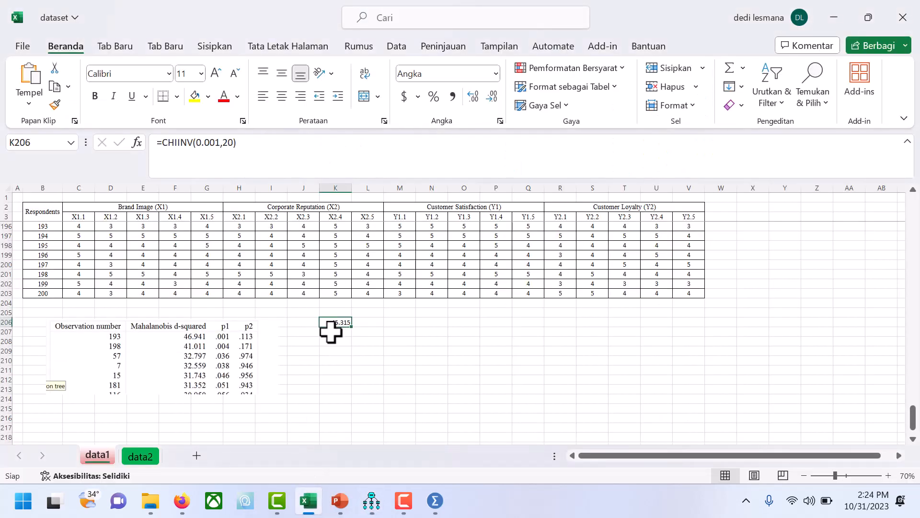
pyautogui.click(372, 500)
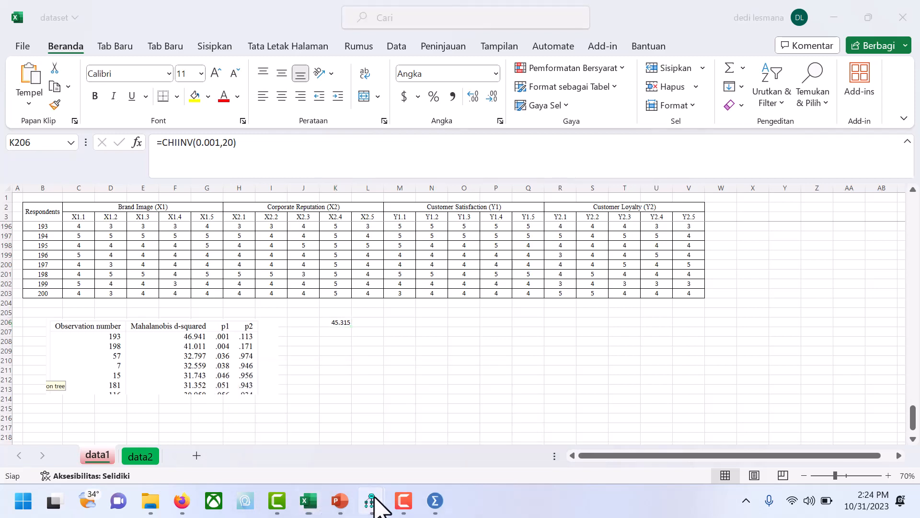
pyautogui.click(406, 378)
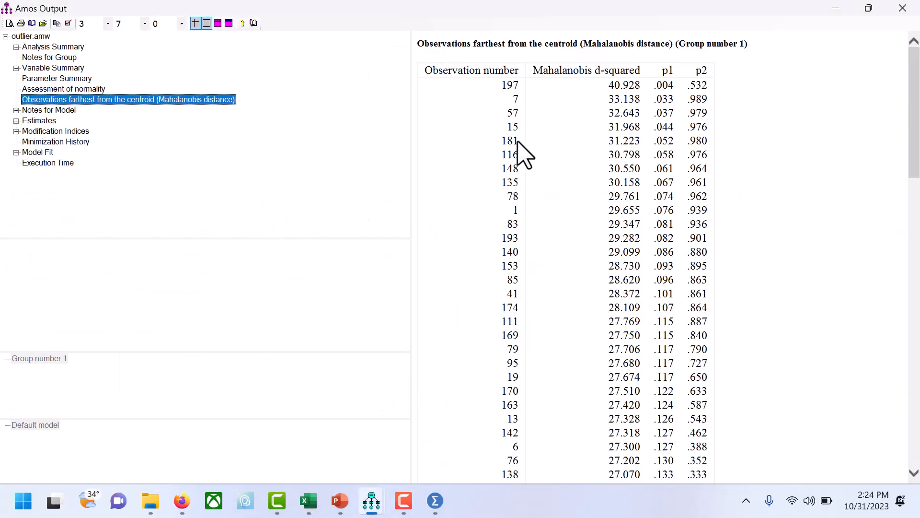
# - Capture the header and first five rows of the new Mahalanobis distance table and paste the image at cell O205 in Excel
pyautogui.press('super+shift+s')
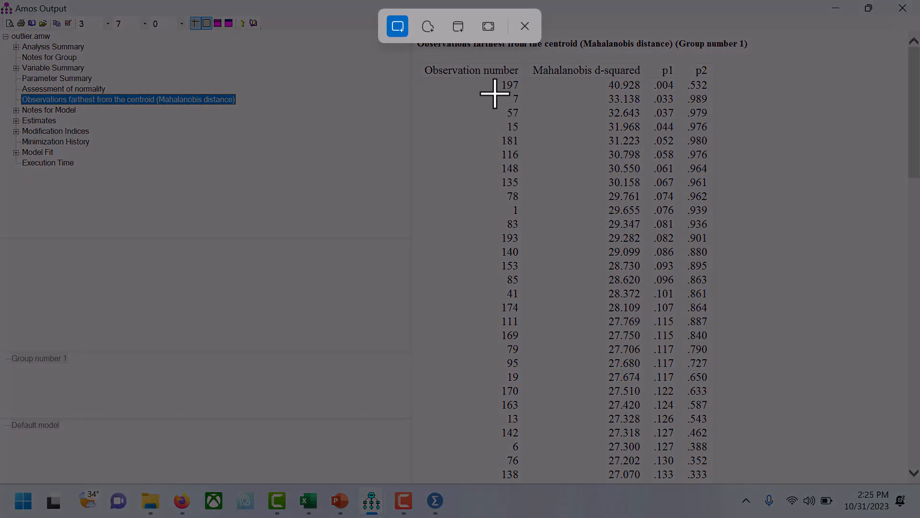
pyautogui.moveTo(381, 53); pyautogui.dragTo(716, 147)
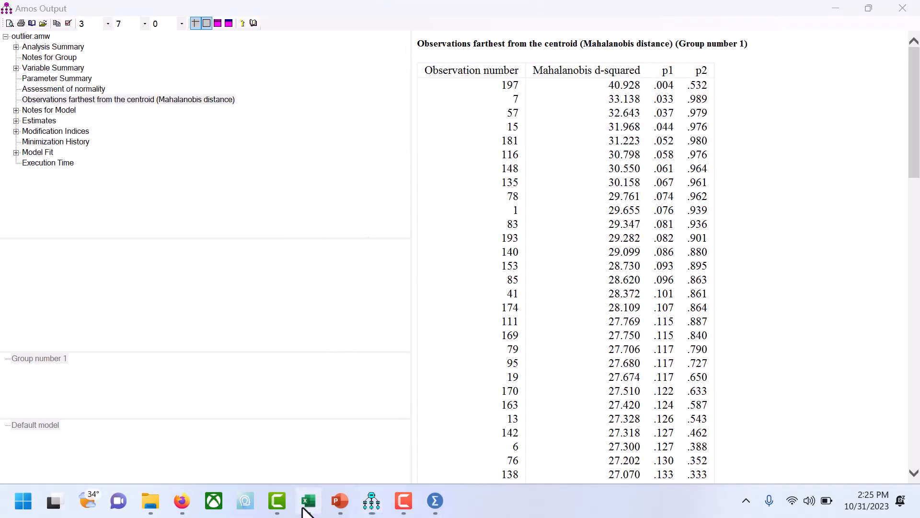
pyautogui.click(308, 501)
pyautogui.click(478, 316)
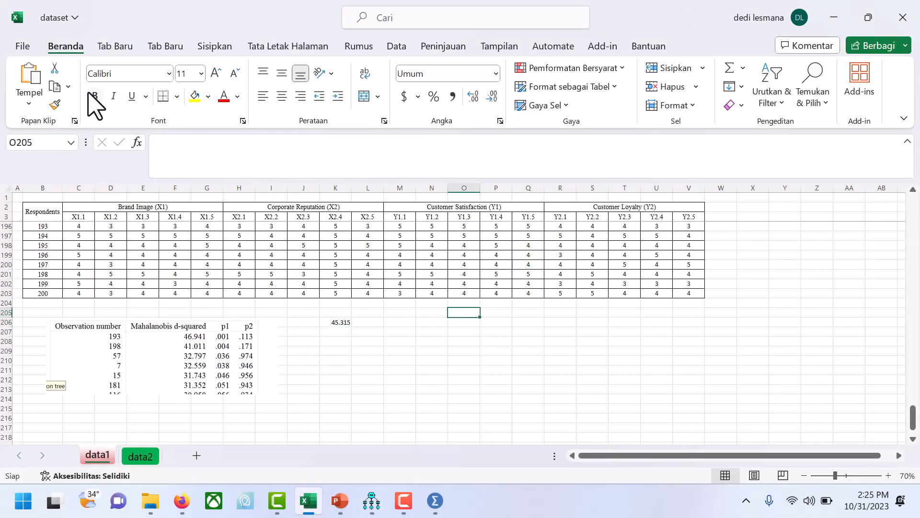
pyautogui.click(30, 78)
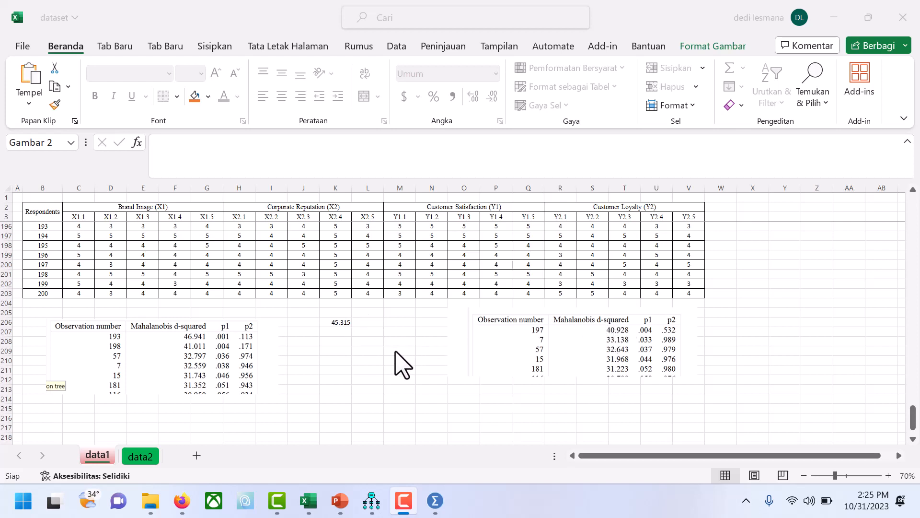
# - Switch back to the Amos Output window to view the Mahalanobis distance table
pyautogui.moveTo(368, 501)
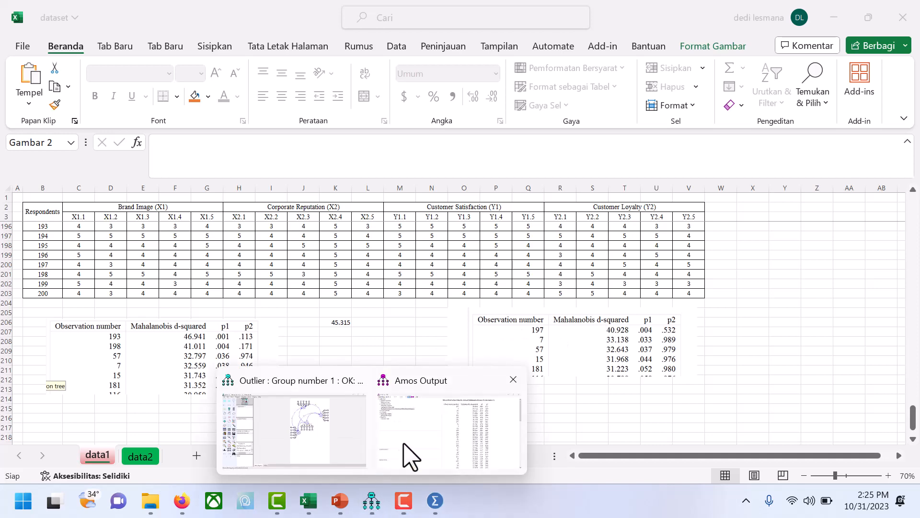
pyautogui.click(405, 455)
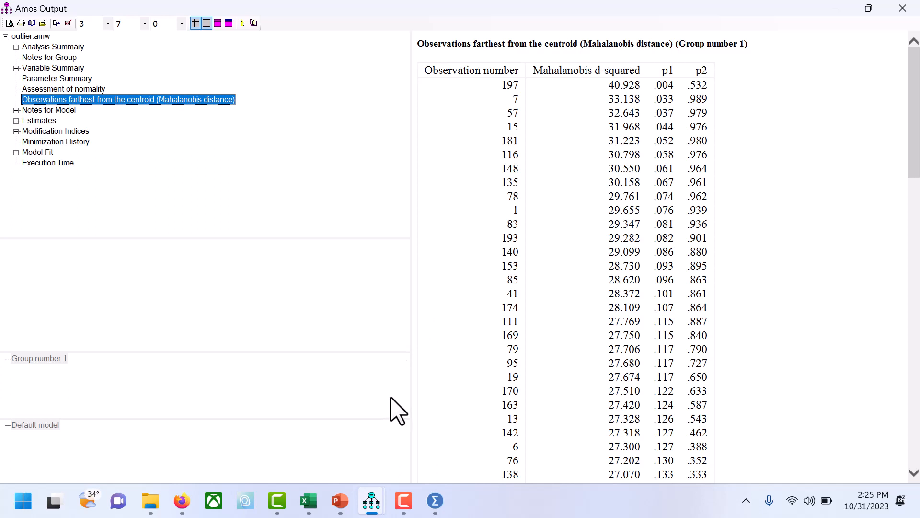
pyautogui.click(609, 409)
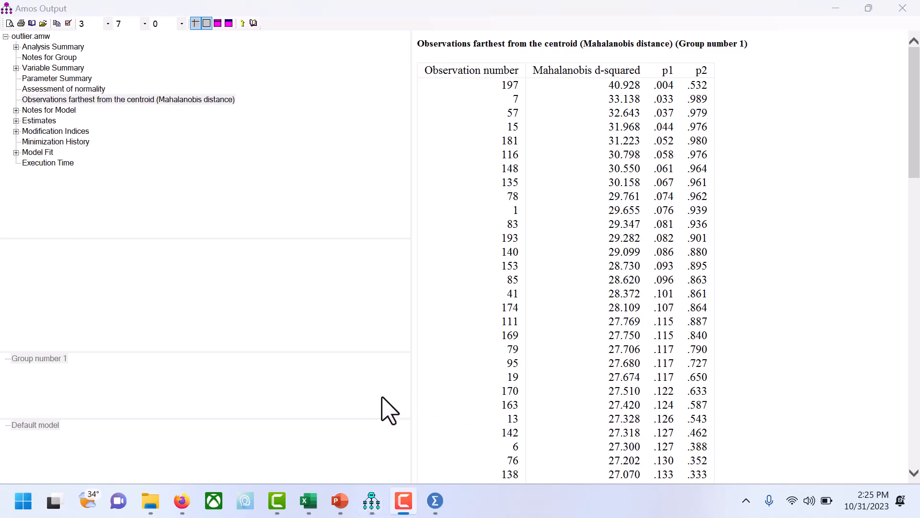